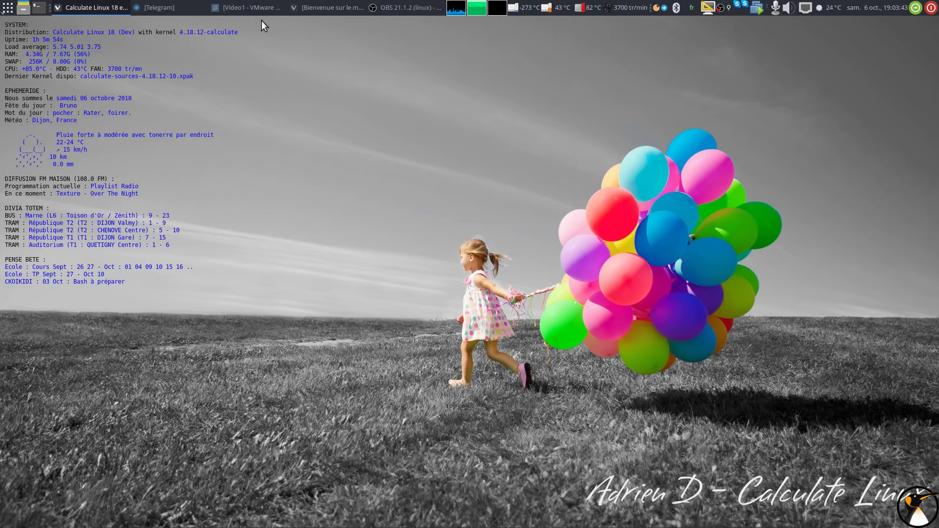
# Bring VMware Workstation to the front and power on the Video1 virtual machine.
pyautogui.click(260, 8)
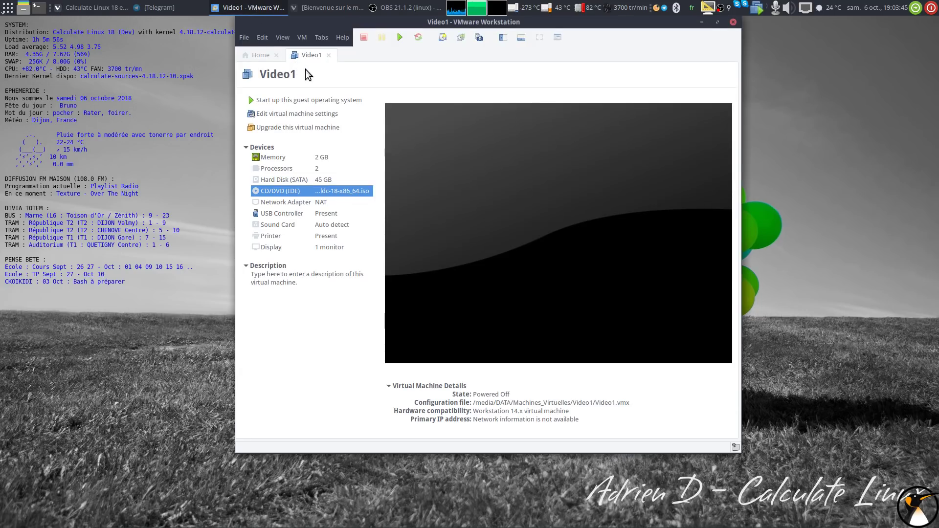
pyautogui.click(399, 37)
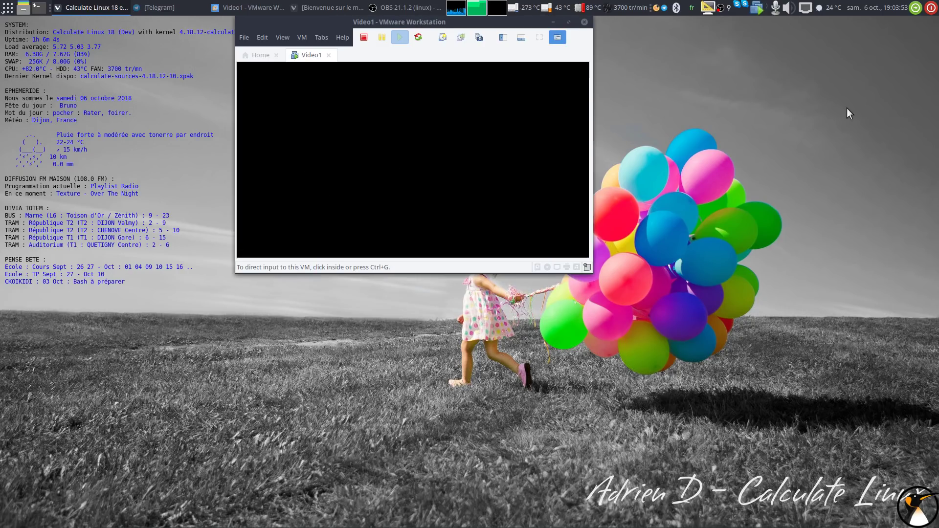
# Switch the Calculate Linux boot menu language to Français (France).
pyautogui.click(467, 211)
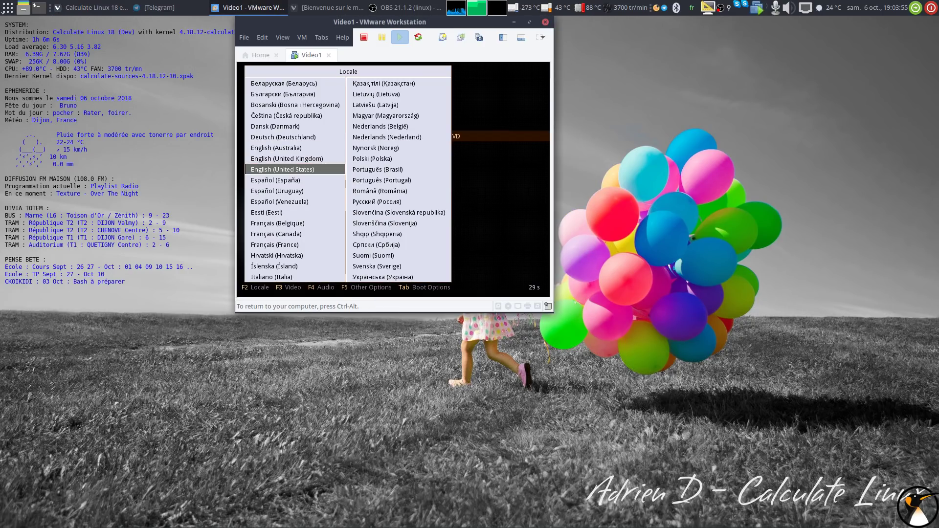
pyautogui.press('Down')
pyautogui.press('Down')
pyautogui.press('Down')
pyautogui.press('Down')
pyautogui.press('Down')
pyautogui.press('Down')
pyautogui.press('Down')
pyautogui.press('Return')
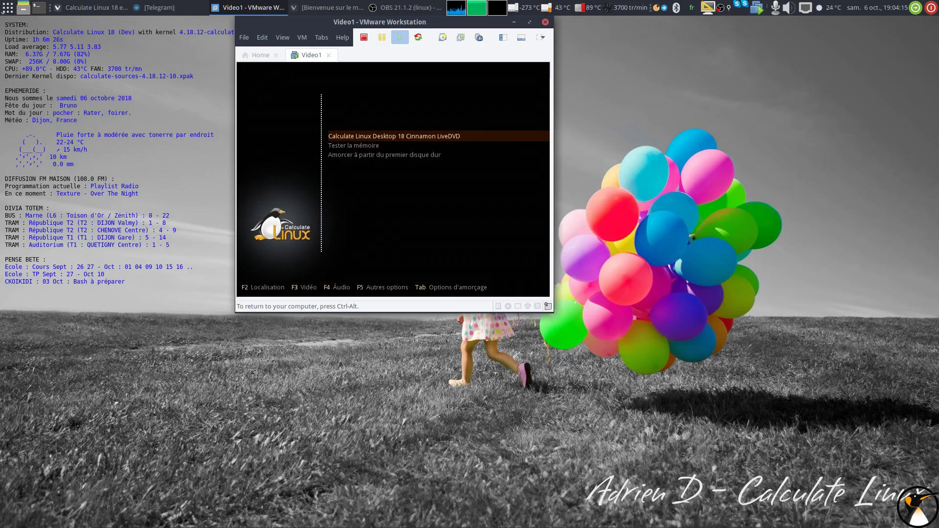
# Release input with Ctrl+Alt while the live DVD boots to the Cinnamon desktop.
pyautogui.hotkey('ctrl', 'alt')
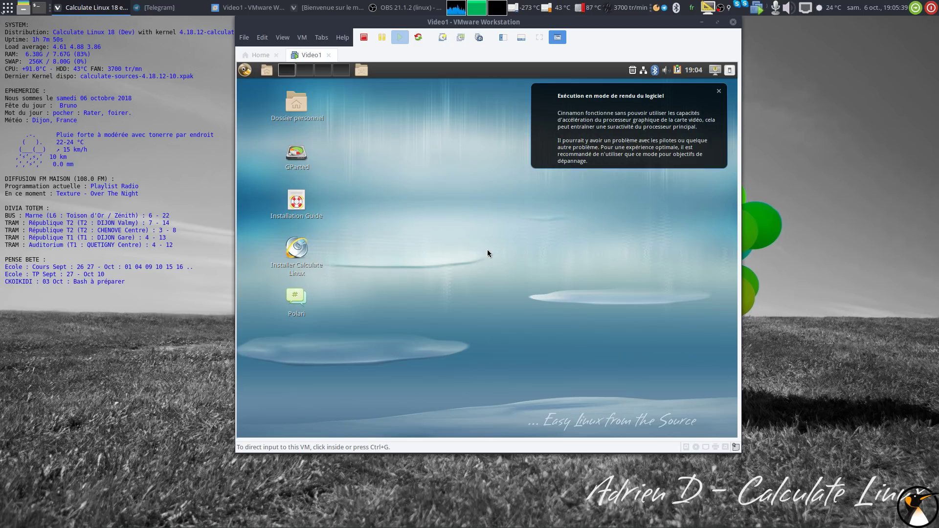
# Dismiss the software-rendering notification on the guest's live desktop.
pyautogui.click(487, 253)
pyautogui.click(720, 94)
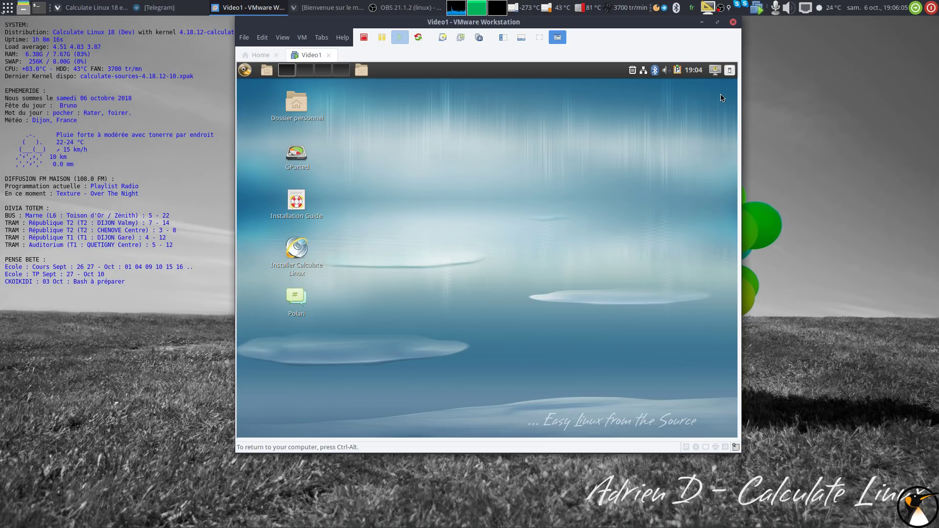
pyautogui.hotkey('alt', 'Tab')
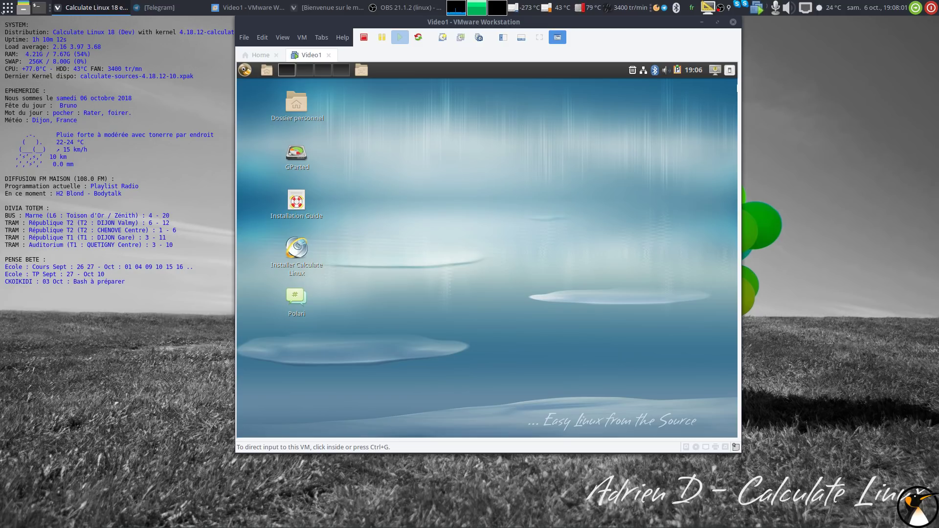
# Open the guest's Alt+F2 run-command prompt and cancel it without running anything.
pyautogui.click(499, 336)
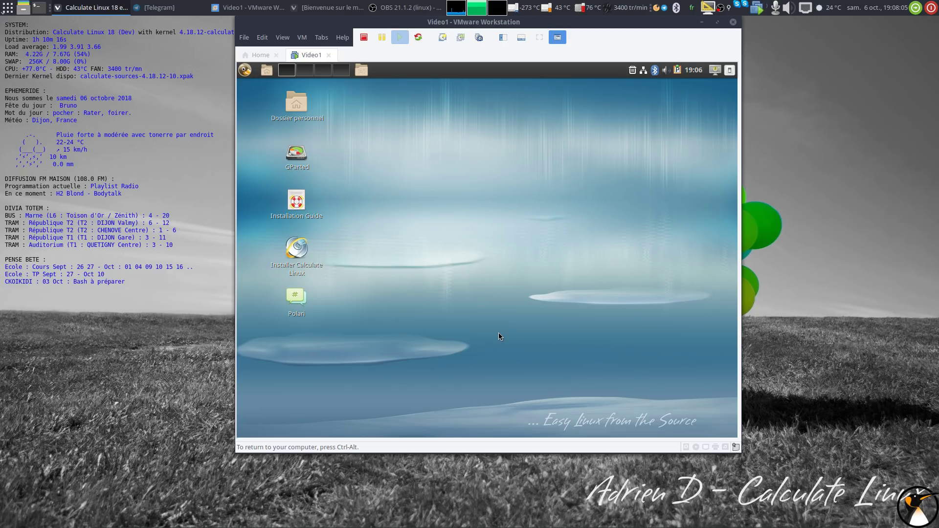
pyautogui.hotkey('alt', 'F2')
pyautogui.press('Escape')
pyautogui.rightClick(500, 336)
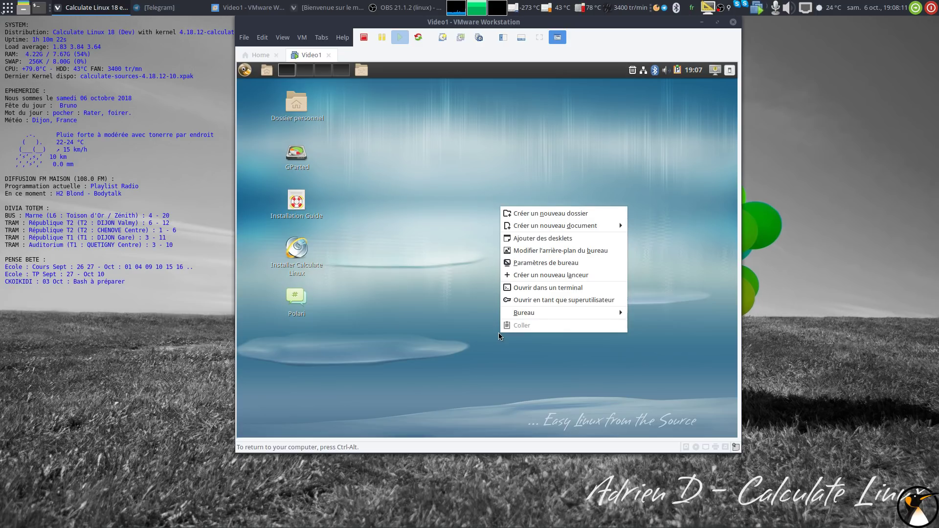
pyautogui.click(407, 282)
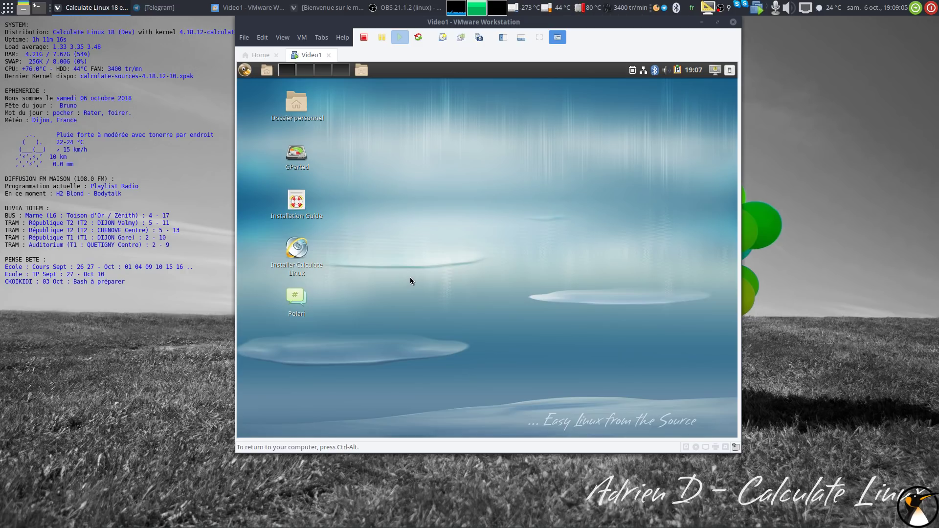
# Raise the guest's sound volume from its panel volume control.
pyautogui.click(665, 70)
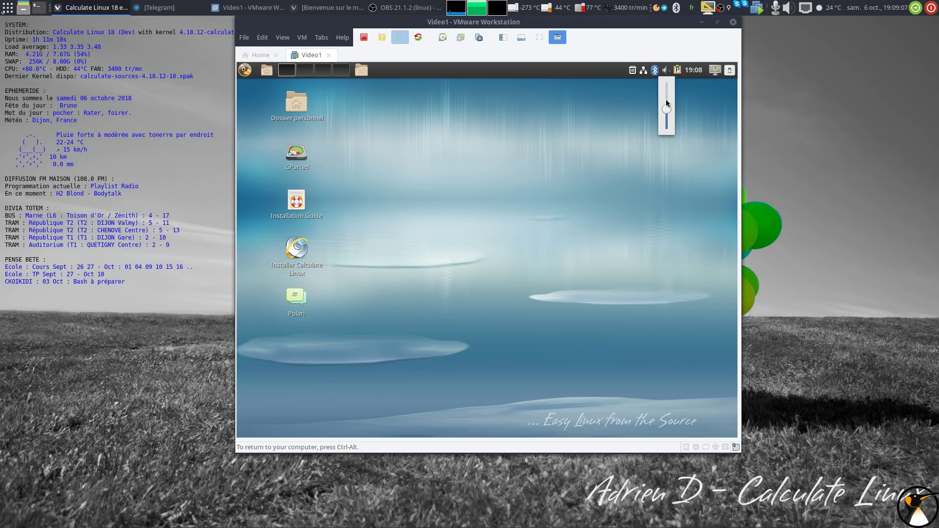
pyautogui.moveTo(666, 113); pyautogui.dragTo(668, 99)
pyautogui.click(576, 207)
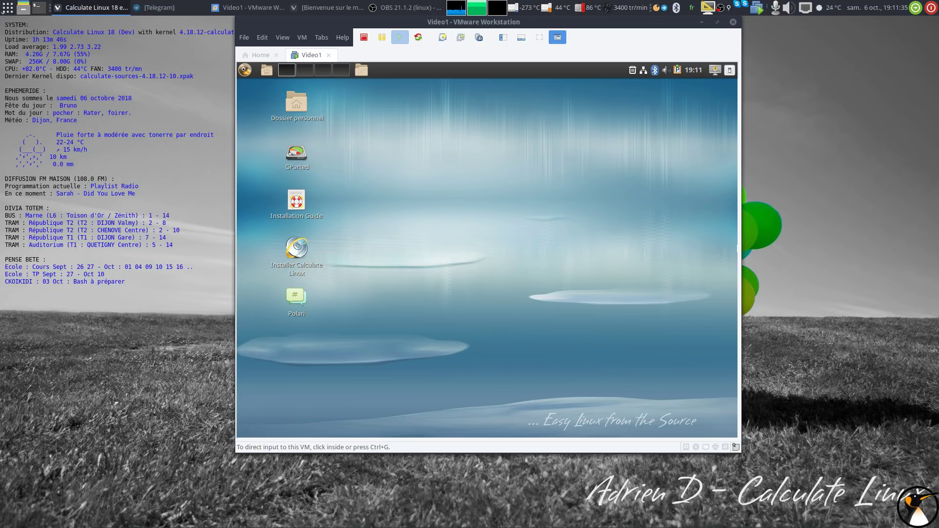
# Open a guest terminal, enlarge its font, and run uname -a to show kernel info.
pyautogui.click(718, 250)
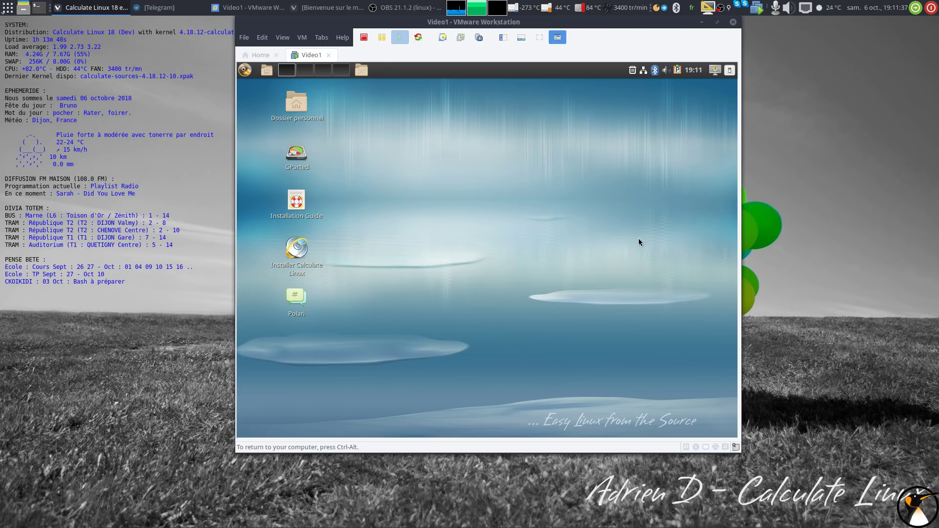
pyautogui.moveTo(541, 437)
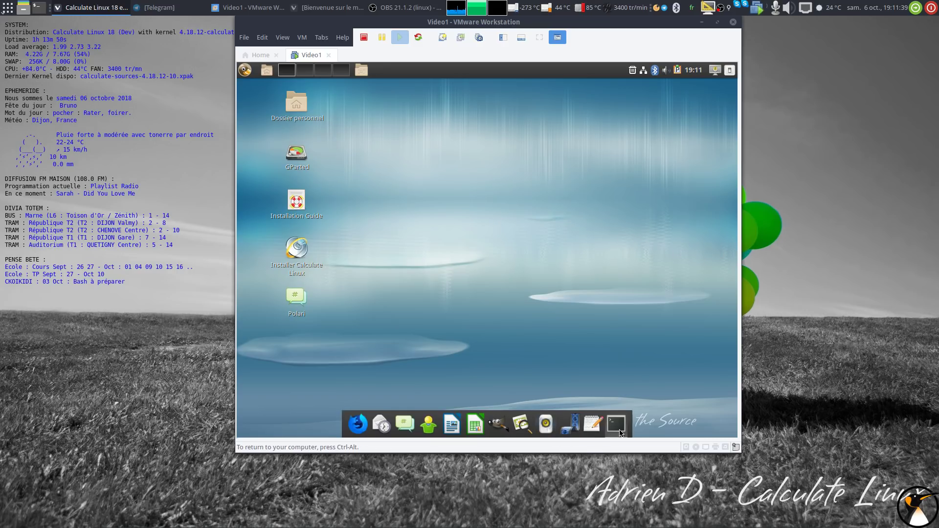
pyautogui.click(617, 426)
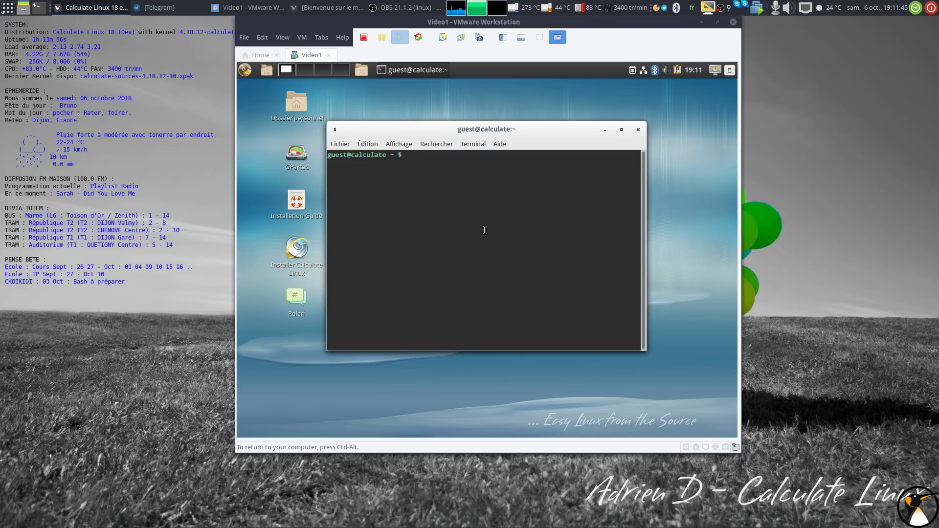
pyautogui.hotkey('ctrl', '+')
pyautogui.hotkey('ctrl', '+')
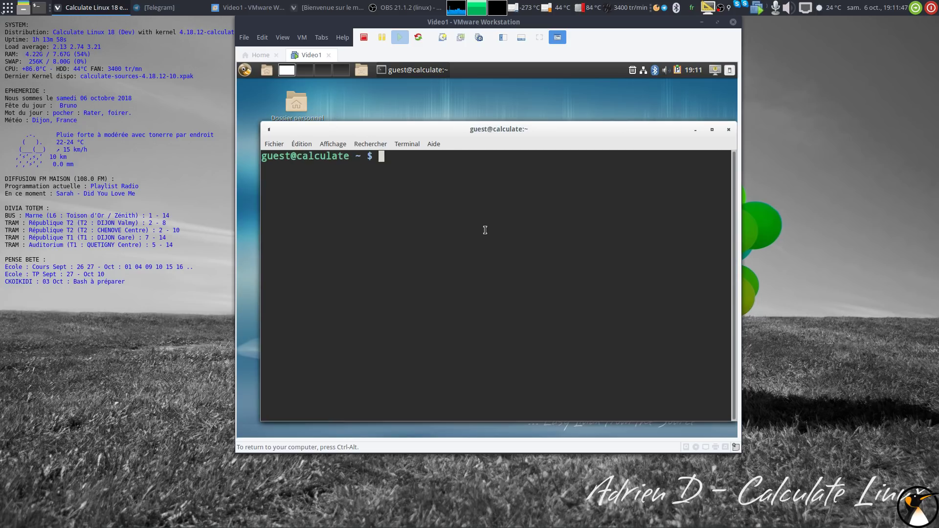
pyautogui.write('uname -a')
pyautogui.press('Return')
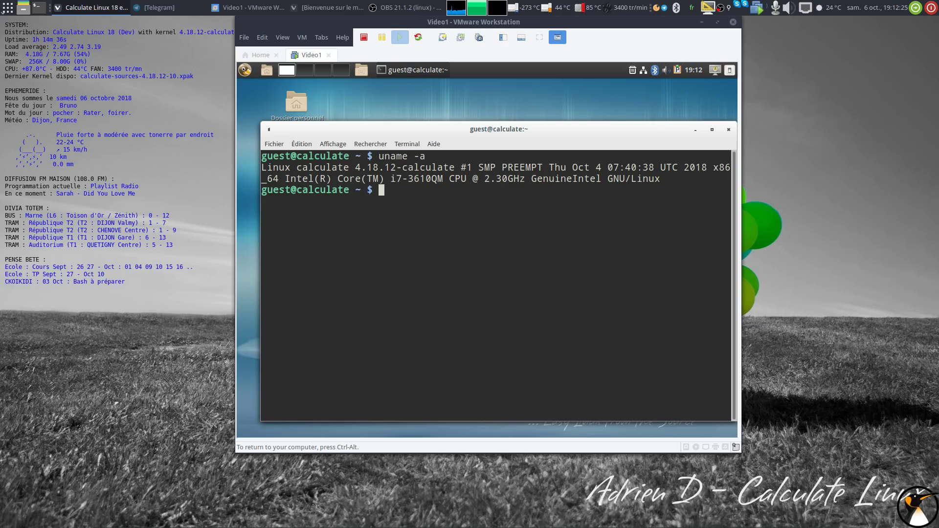
# Close the guest terminal and launch Installer Calculate Linux from the desktop.
pyautogui.click(727, 130)
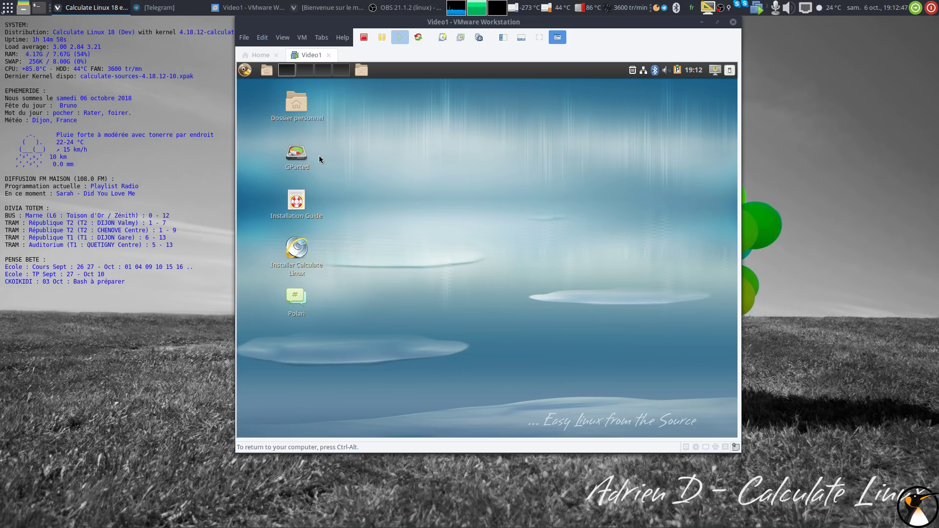
pyautogui.doubleClick(297, 247)
pyautogui.hotkey('alt', 'Tab')
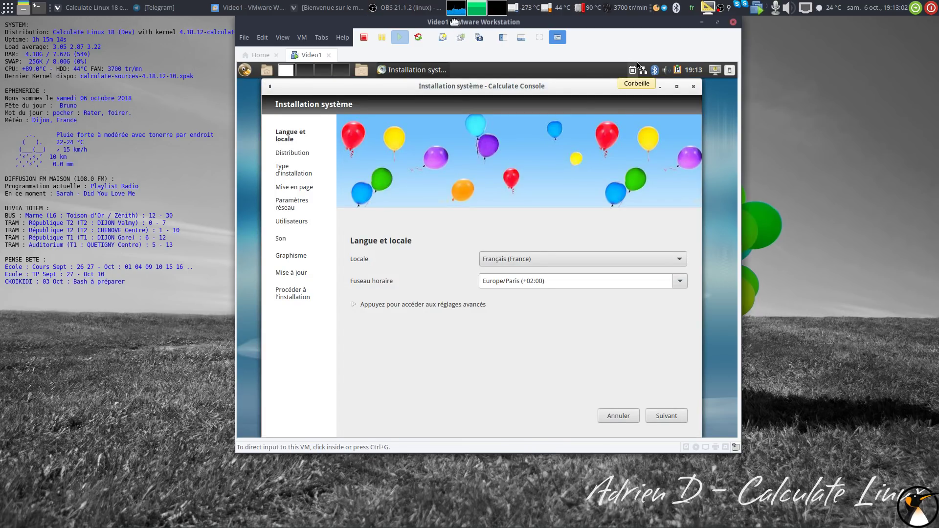
# Move the VM window and choose Français as keyboard layout in advanced locale settings.
pyautogui.moveTo(454, 22); pyautogui.dragTo(421, 37)
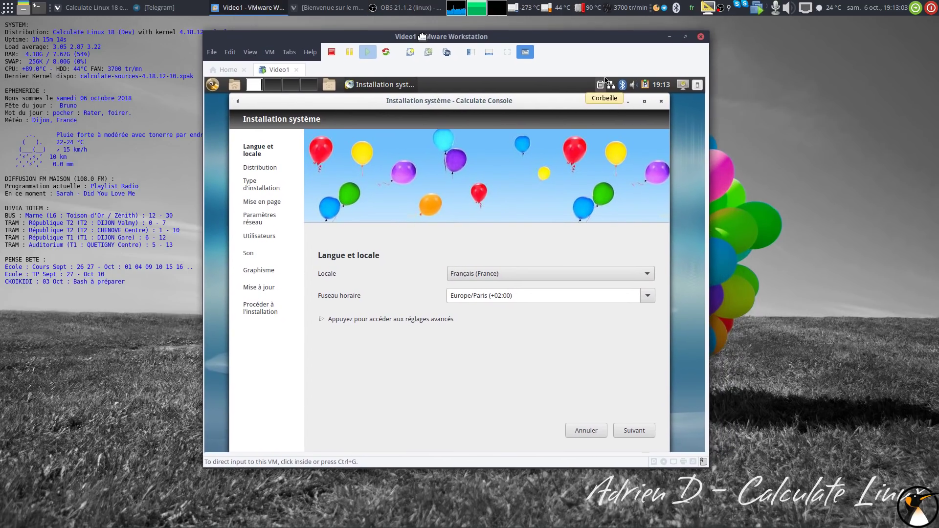
pyautogui.click(338, 321)
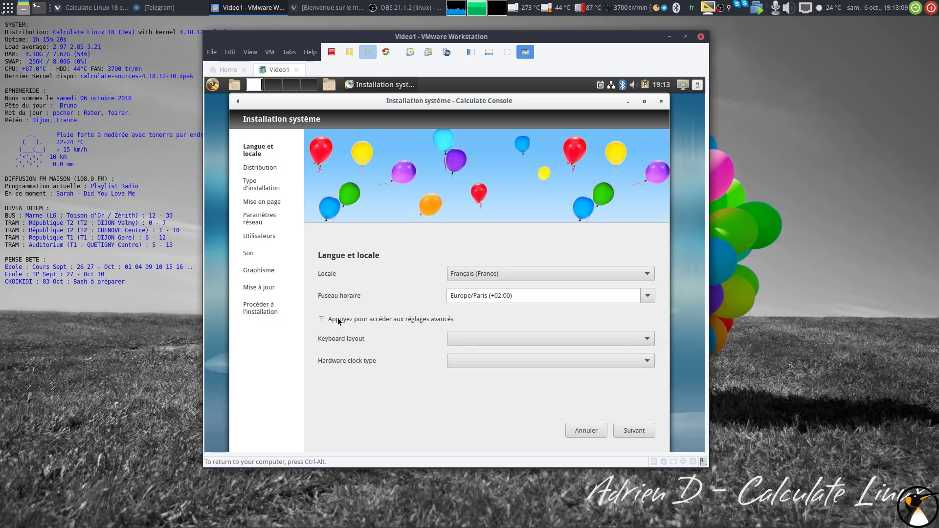
pyautogui.click(484, 341)
pyautogui.scroll(-3, 486, 320)
pyautogui.click(487, 319)
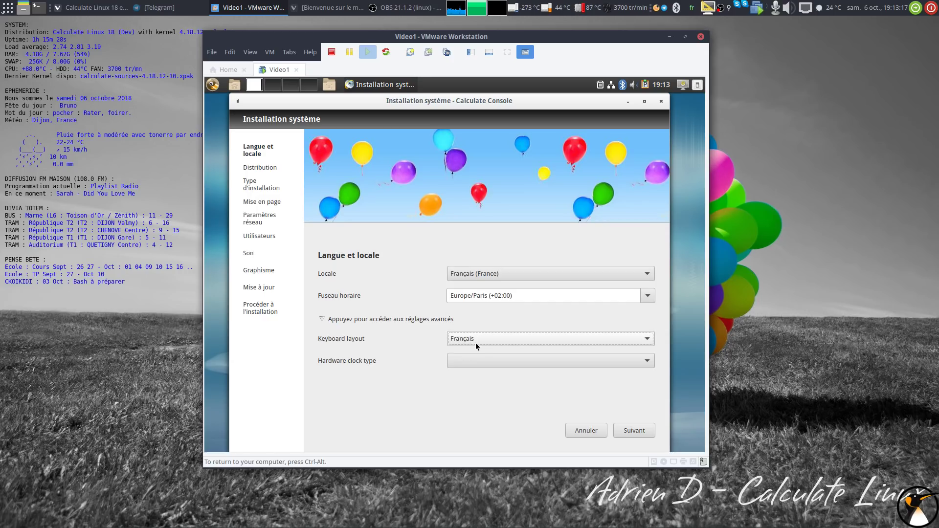
# Leave the hardware clock type blank and advance to the Distribution page.
pyautogui.click(467, 360)
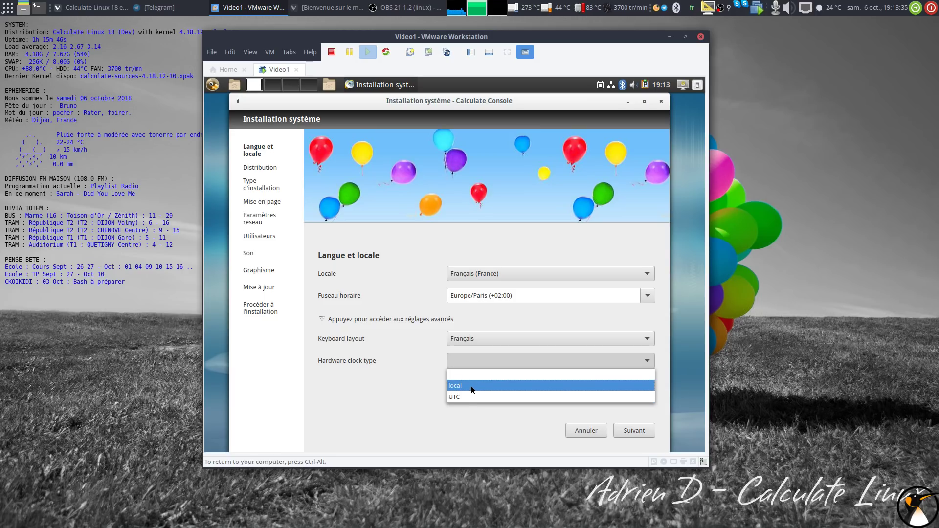
pyautogui.click(467, 365)
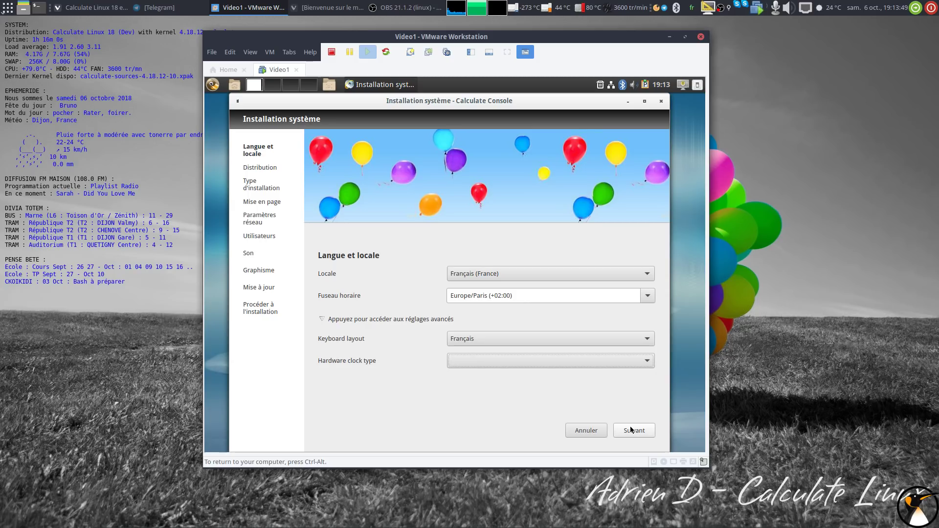
pyautogui.click(533, 365)
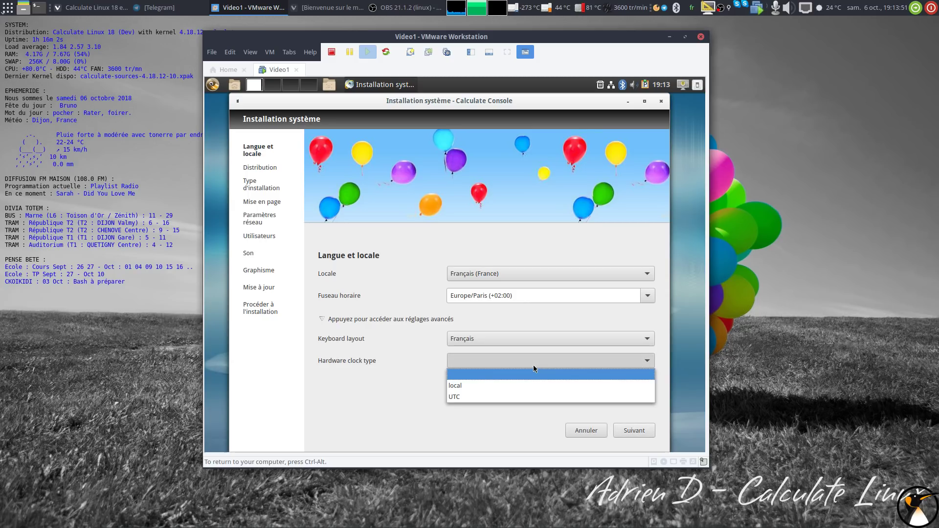
pyautogui.click(533, 365)
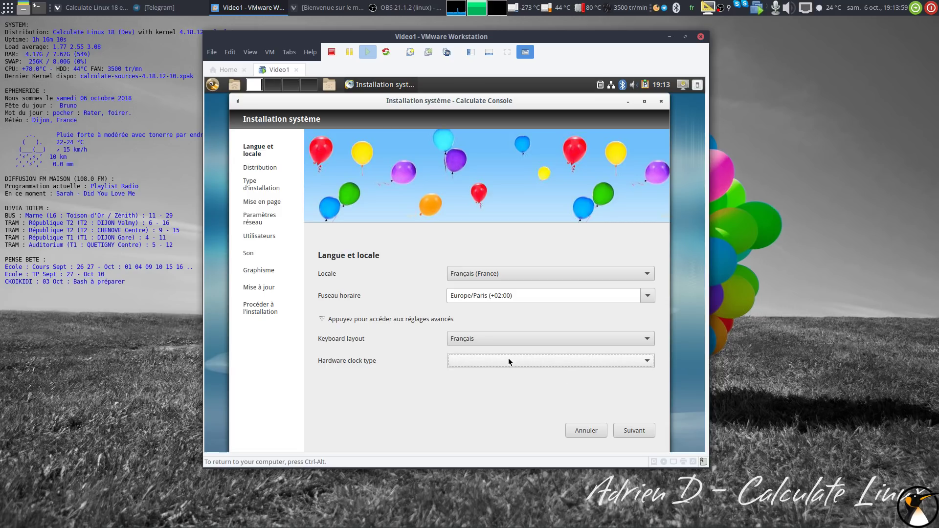
pyautogui.click(636, 433)
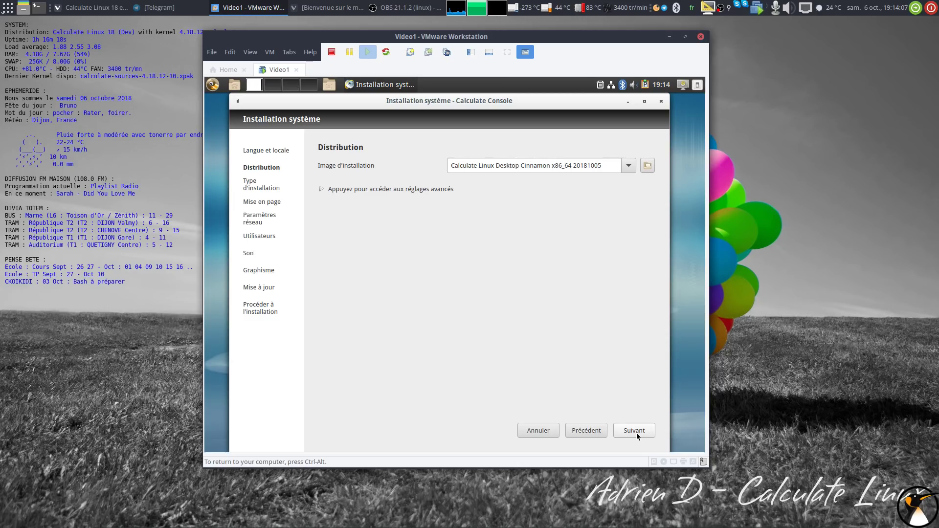
# Pass the Distribution page, keep erasing the whole disk, and keep a GPT partition table.
pyautogui.click(636, 433)
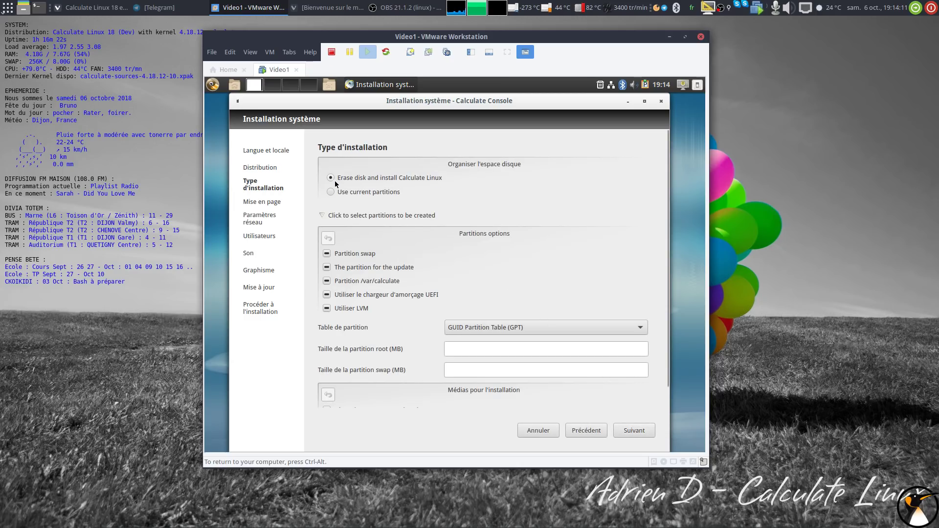
pyautogui.click(331, 192)
pyautogui.click(331, 178)
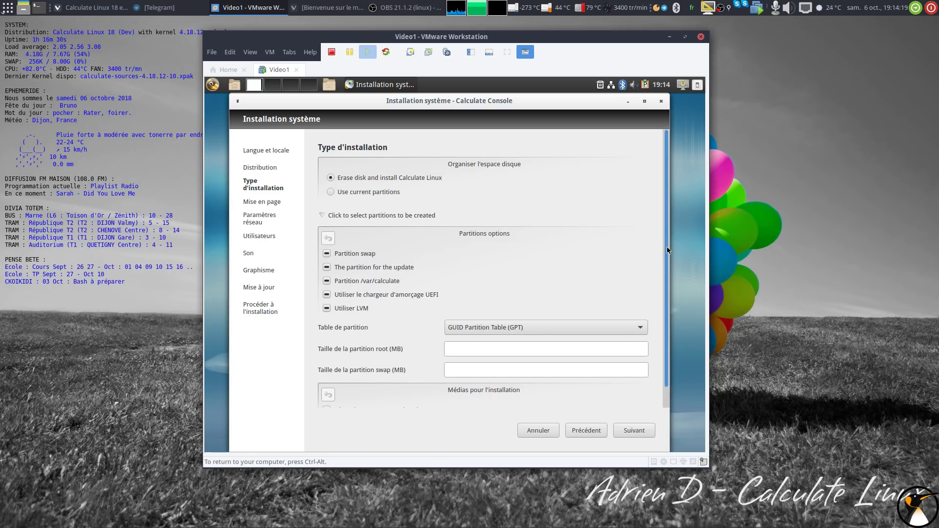
pyautogui.scroll(-1, 667, 247)
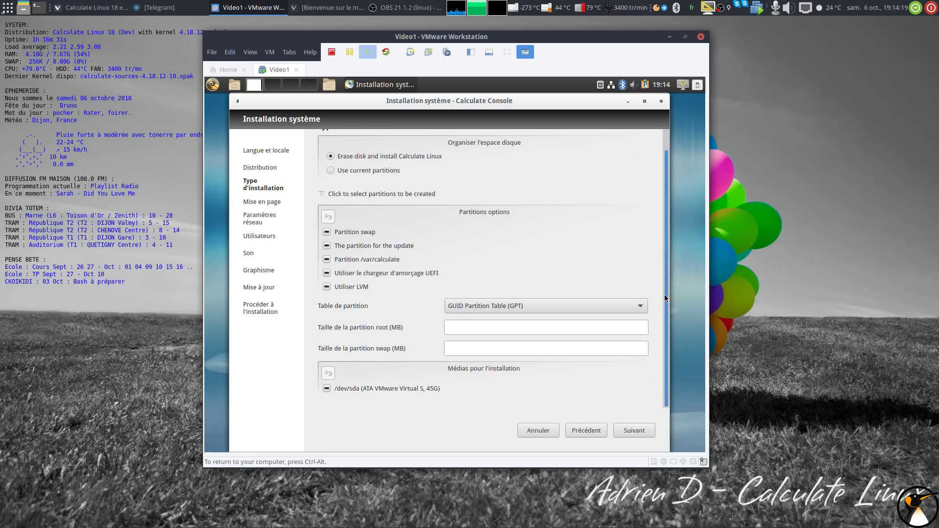
pyautogui.click(492, 302)
pyautogui.click(493, 302)
# Discard the advanced partition settings, confirming with Oui, and advance to Mise en page.
pyautogui.click(483, 325)
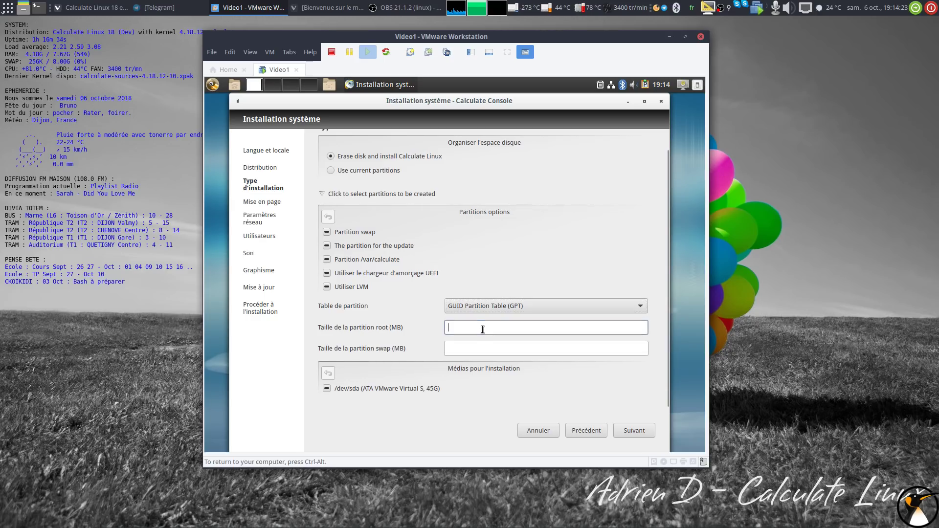
pyautogui.click(478, 348)
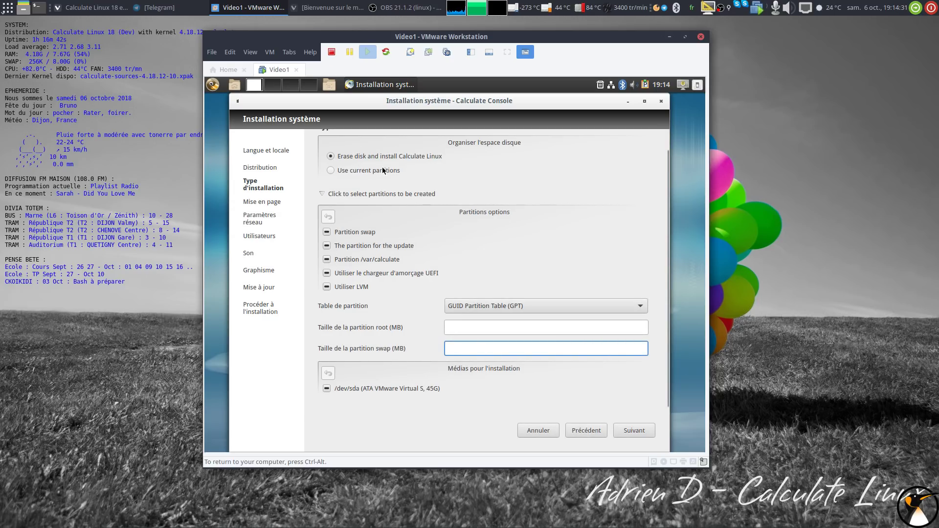
pyautogui.click(321, 193)
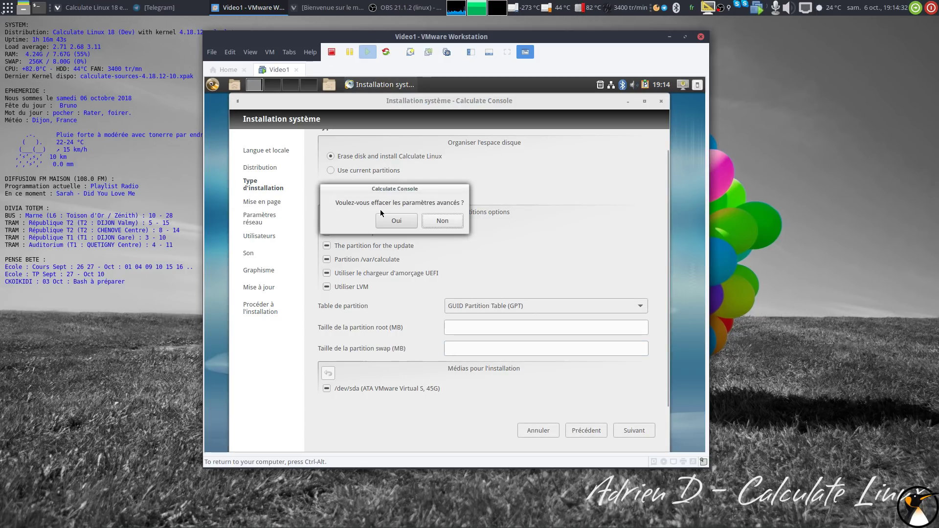
pyautogui.click(406, 222)
pyautogui.click(636, 430)
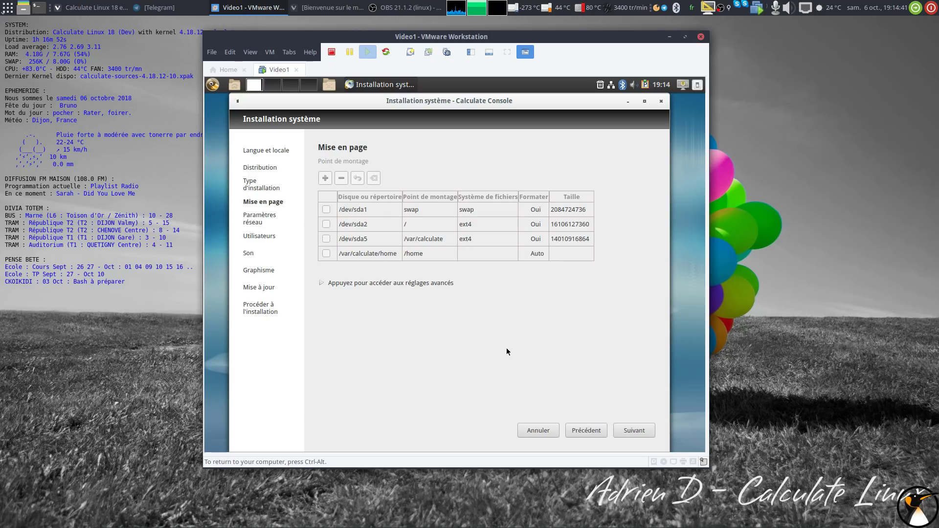
# Pass Mise en page, keep network on Migrate network settings, and continue to Utilisateurs.
pyautogui.click(641, 432)
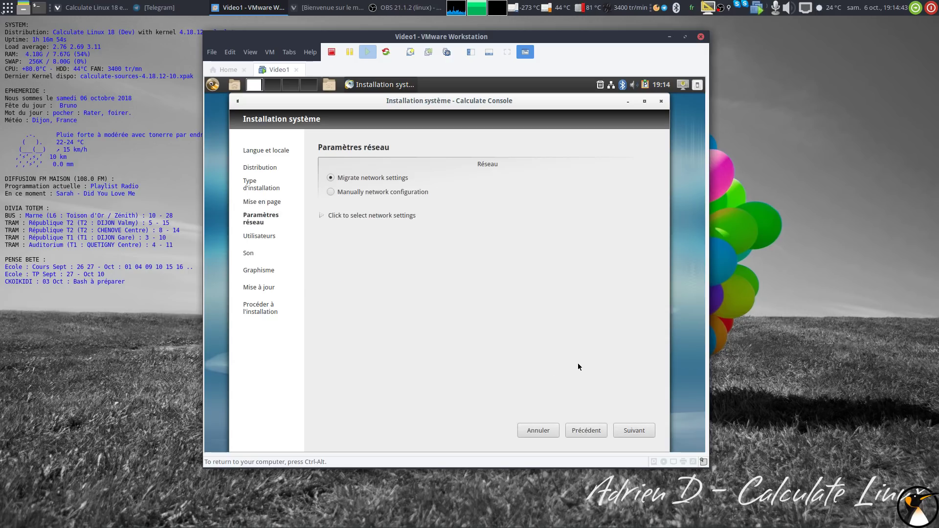
pyautogui.click(331, 192)
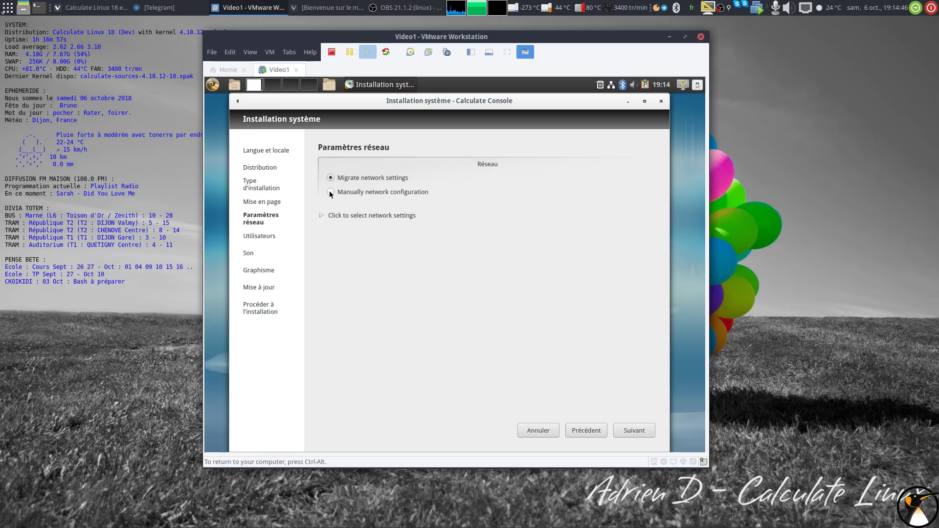
pyautogui.click(322, 217)
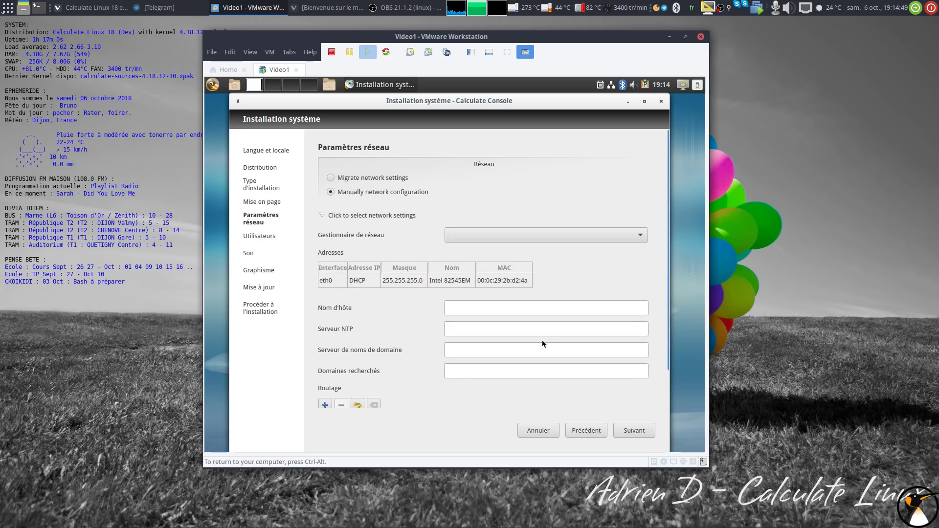
pyautogui.click(330, 177)
pyautogui.click(331, 215)
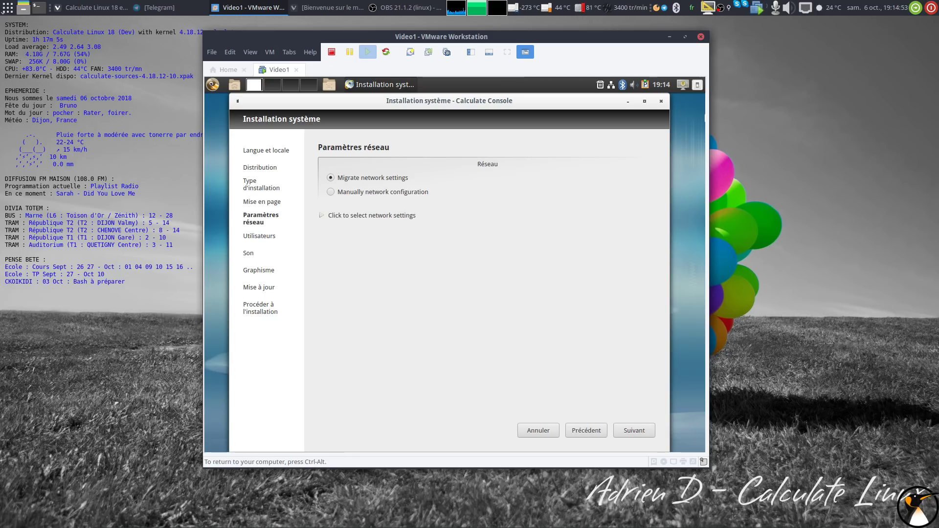
pyautogui.click(637, 430)
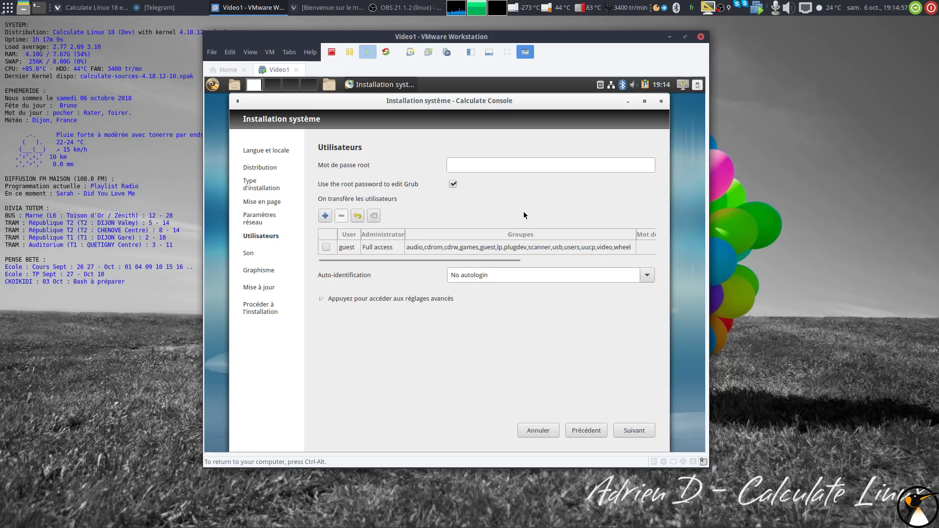
# Set and confirm a new root password for the installed system.
pyautogui.click(529, 169)
pyautogui.write('root')
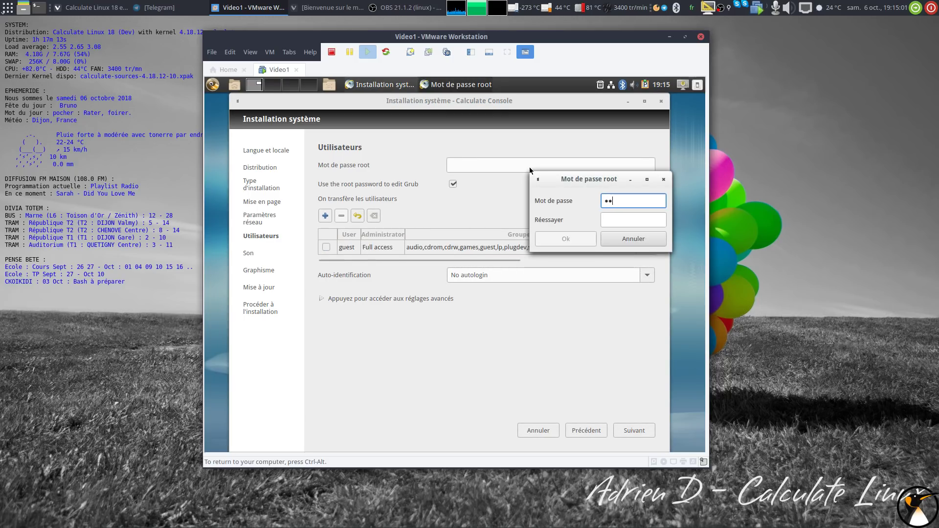
pyautogui.write('12')
pyautogui.press('BackSpace')
pyautogui.press('BackSpace')
pyautogui.press('BackSpace')
pyautogui.press('BackSpace')
pyautogui.press('BackSpace')
pyautogui.press('BackSpace')
pyautogui.write('root')
pyautogui.press('Tab')
pyautogui.write('root')
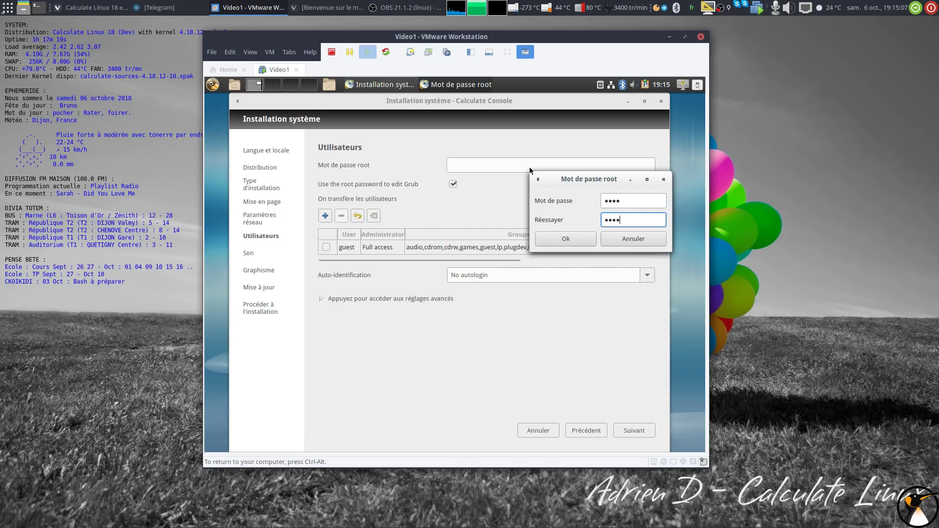
pyautogui.click(562, 238)
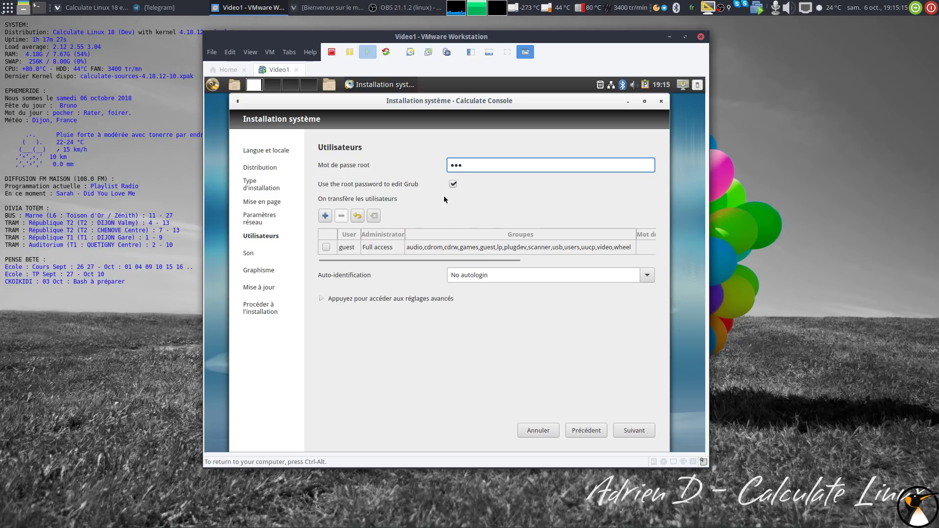
# Rename the guest user account to the new user name and give it a password.
pyautogui.click(385, 248)
pyautogui.doubleClick(355, 248)
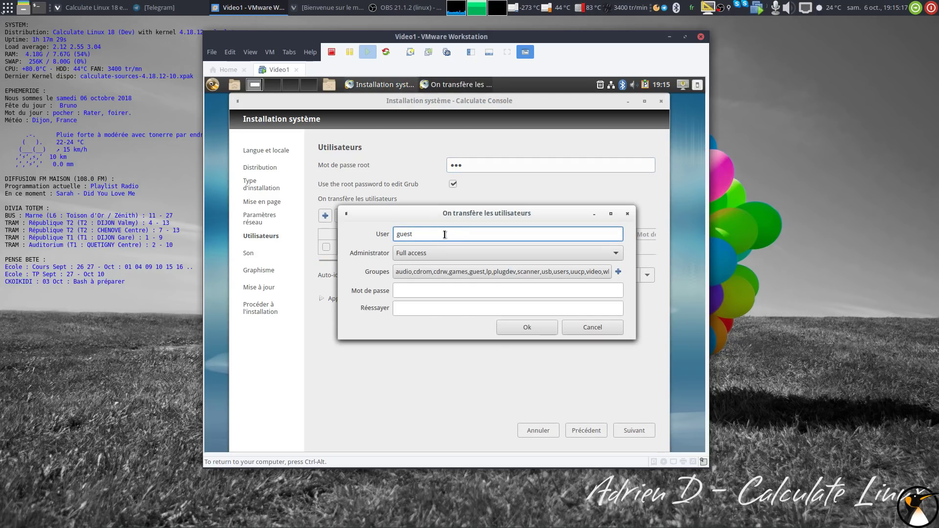
pyautogui.hotkey('ctrl', 'a')
pyautogui.write('adrien')
pyautogui.press('Tab')
pyautogui.press('Tab')
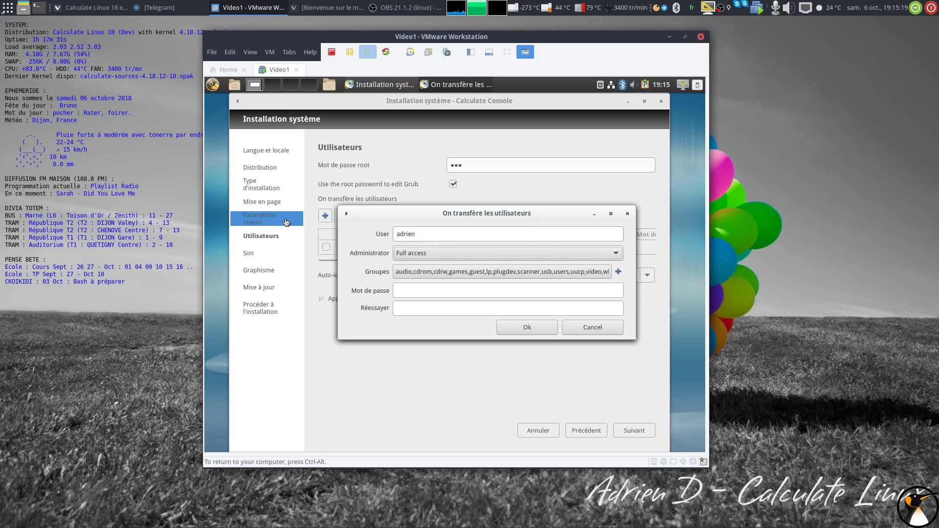
pyautogui.write('•••')
pyautogui.press('Tab')
pyautogui.write('•••')
pyautogui.click(500, 331)
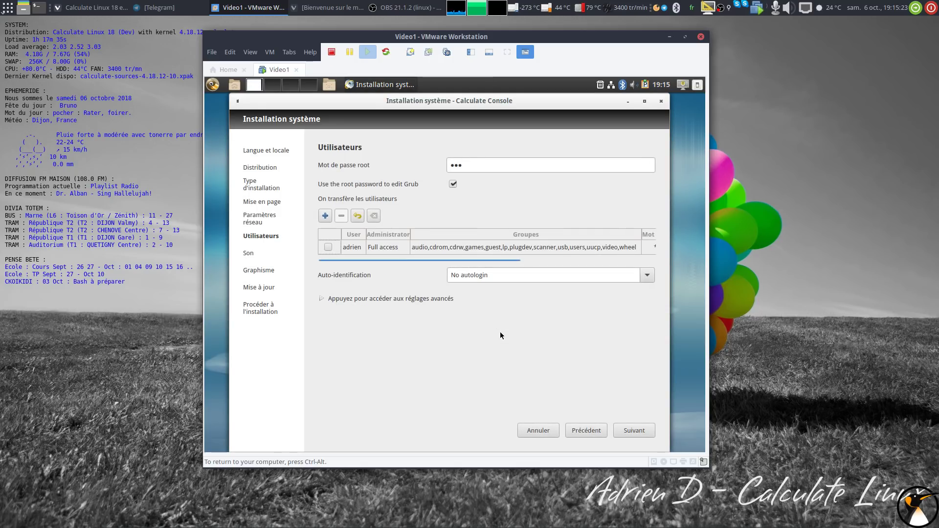
# Switch Auto-identification from No autologin to automatic login for the user account.
pyautogui.click(646, 277)
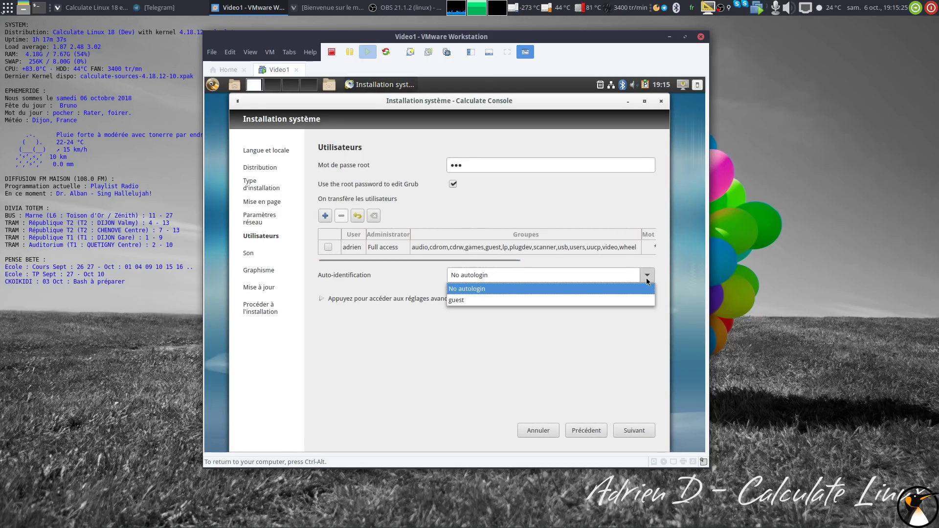
pyautogui.click(647, 276)
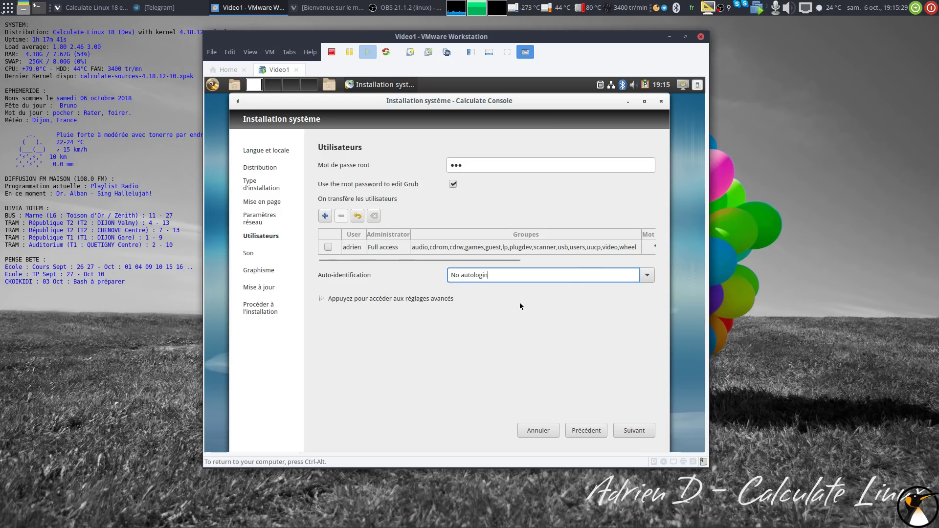
pyautogui.click(401, 296)
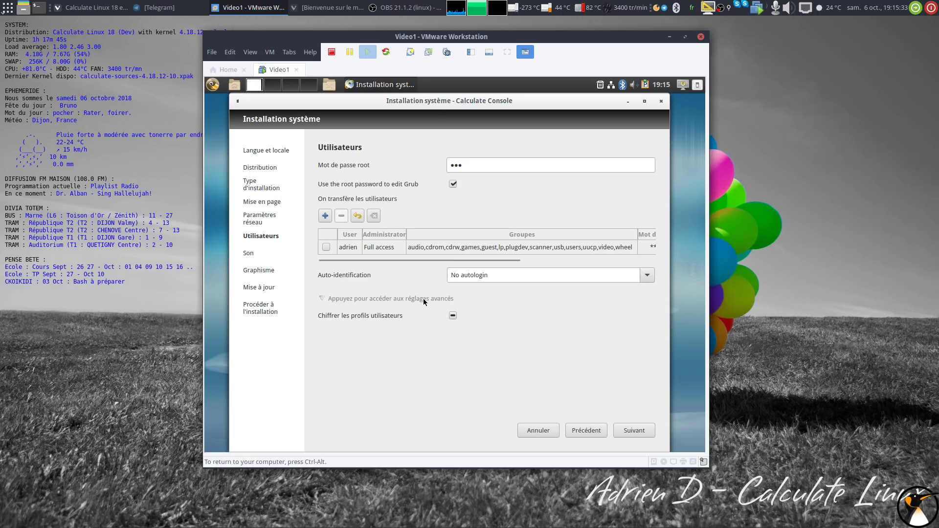
pyautogui.click(423, 300)
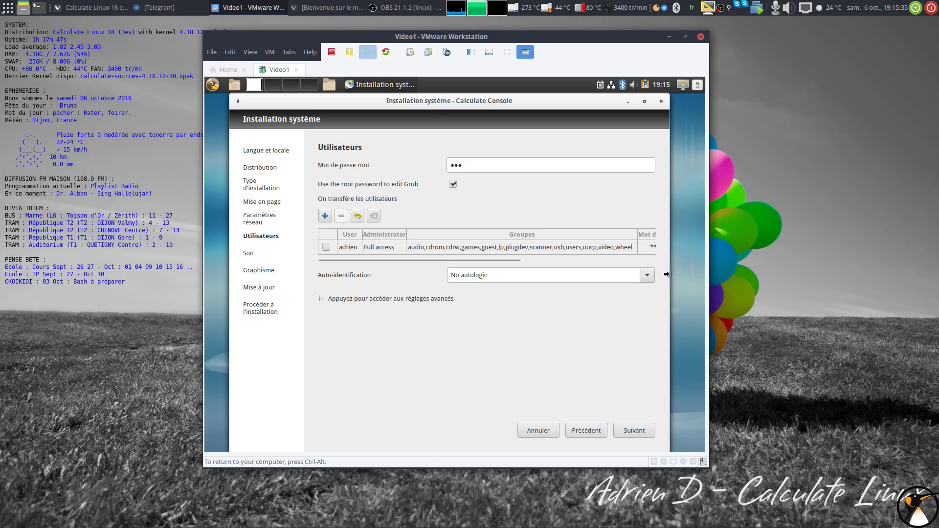
pyautogui.click(648, 275)
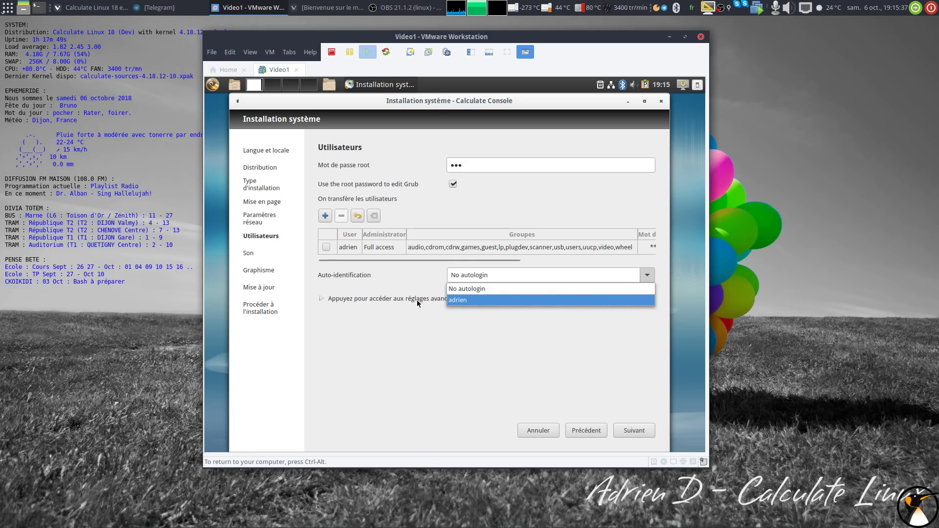
pyautogui.click(384, 302)
pyautogui.click(382, 300)
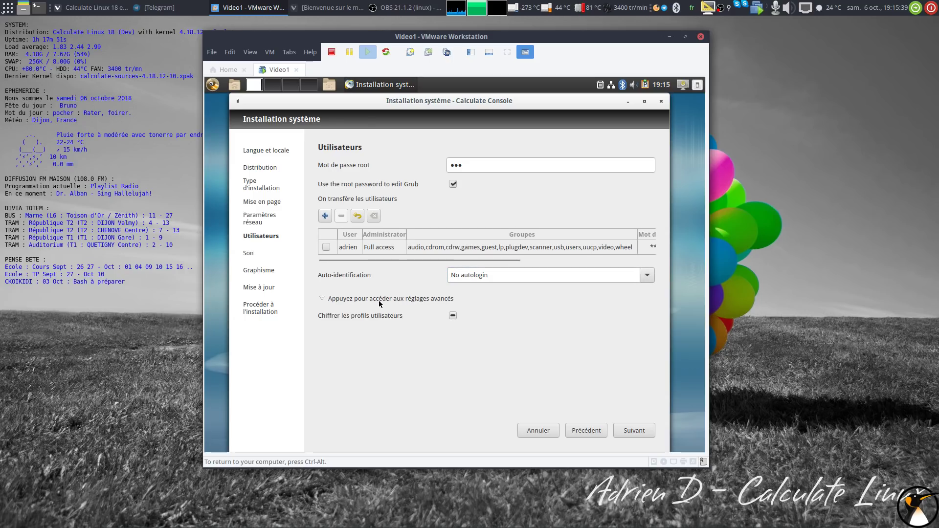
pyautogui.click(378, 301)
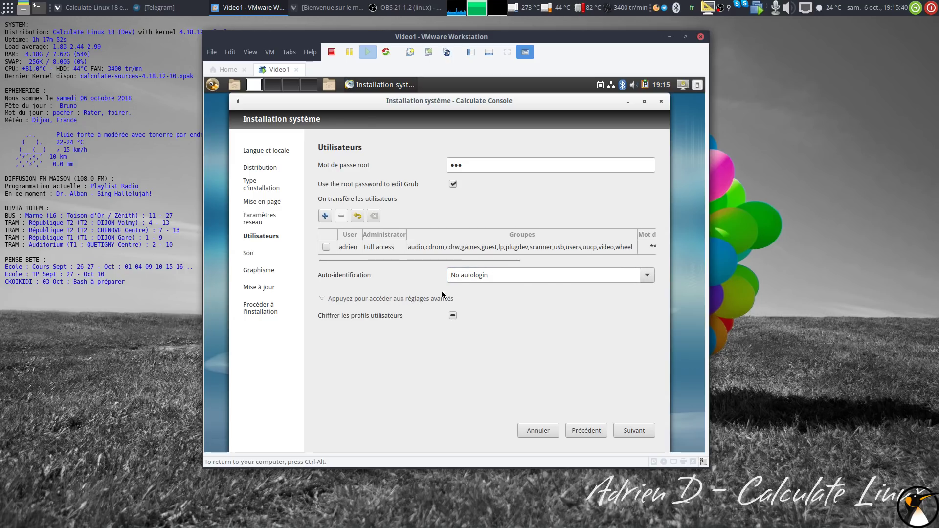
pyautogui.click(649, 275)
pyautogui.click(477, 302)
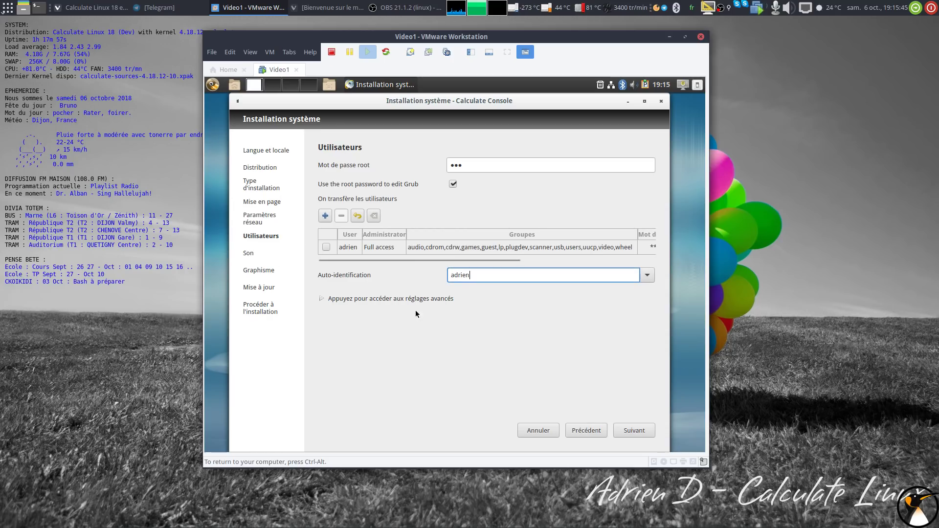
# On the Son page, pick PulseAudio as the sound system and leave the default sound card blank.
pyautogui.click(625, 430)
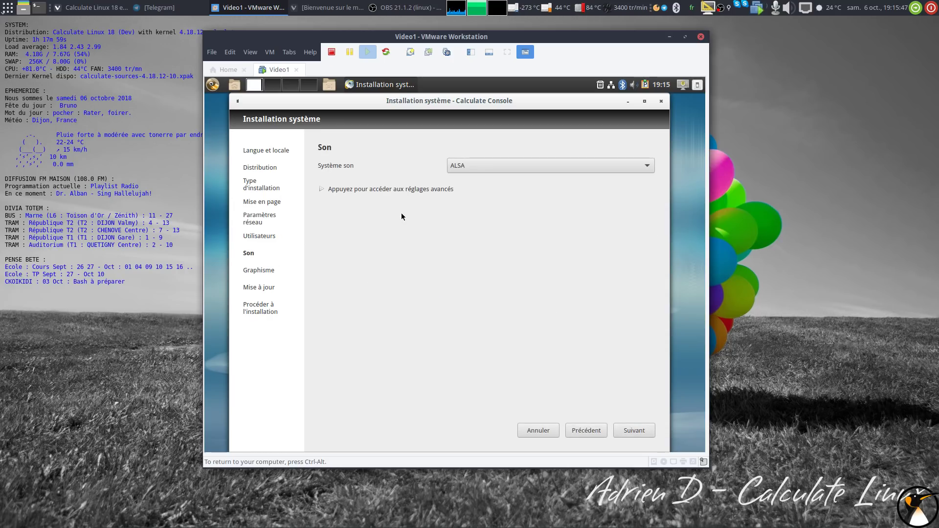
pyautogui.click(494, 170)
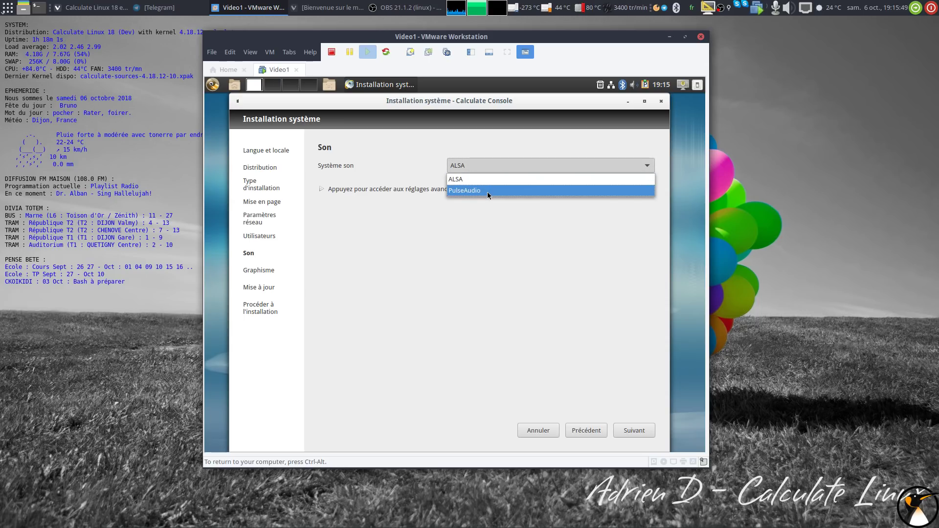
pyautogui.click(487, 192)
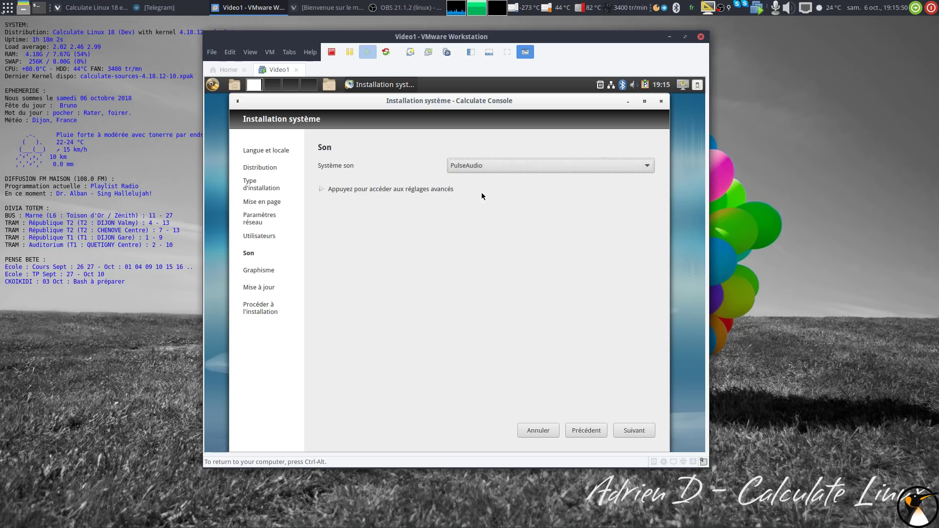
pyautogui.click(360, 192)
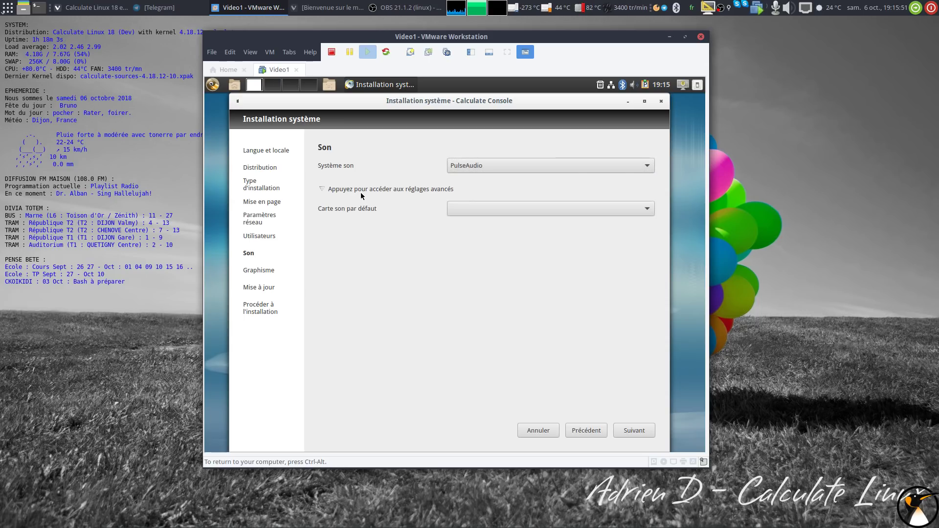
pyautogui.click(512, 209)
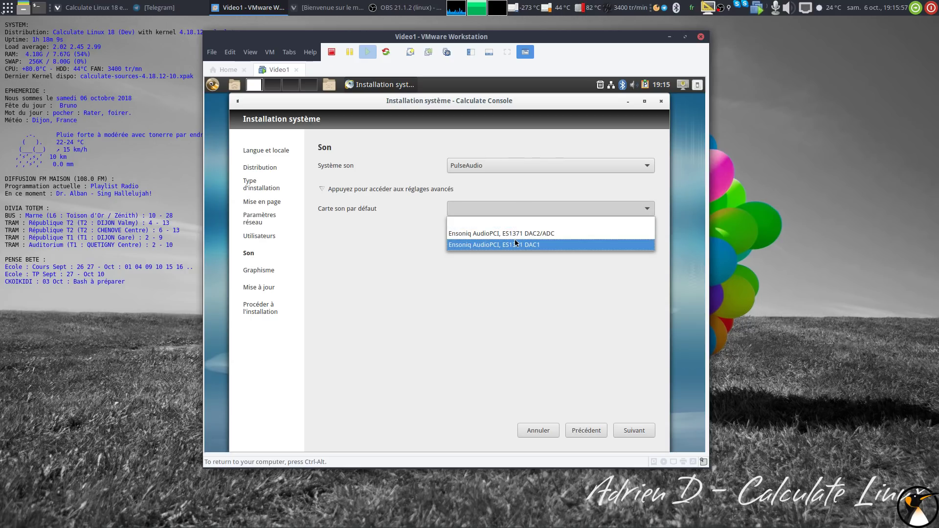
pyautogui.click(507, 173)
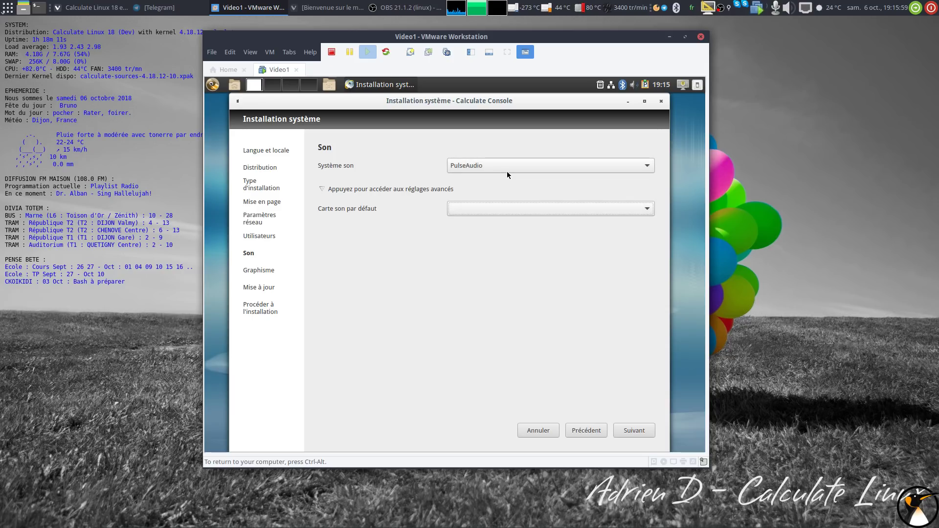
pyautogui.click(500, 207)
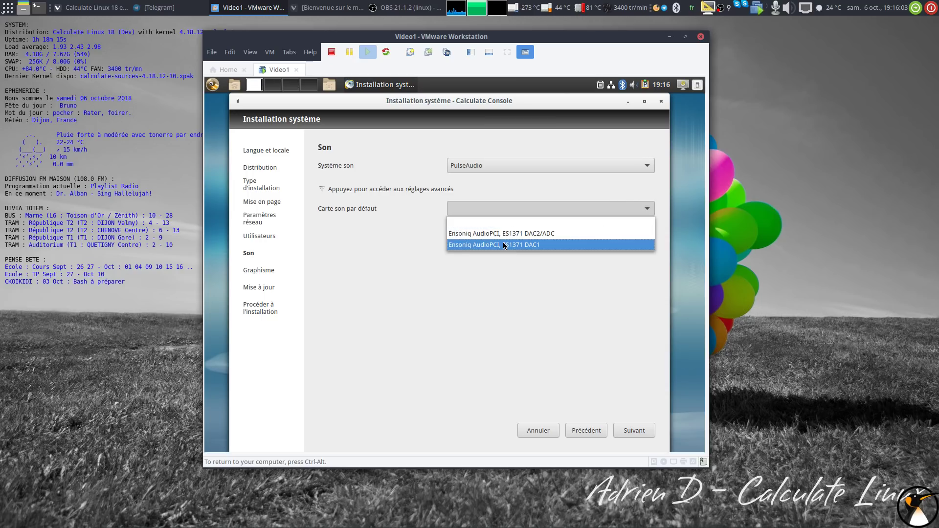
pyautogui.click(496, 212)
pyautogui.click(642, 433)
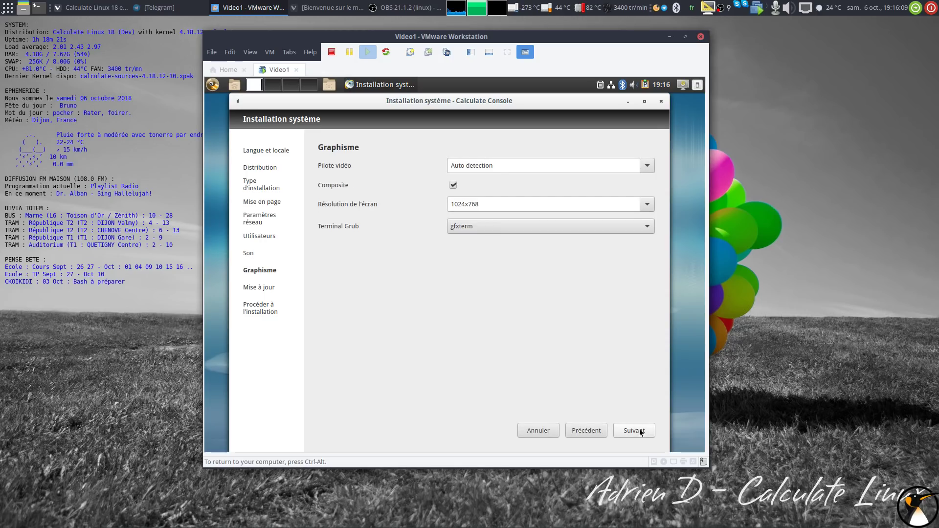
# Keep Auto detection video driver, 1024x768 resolution and gfxterm Grub terminal, then continue.
pyautogui.click(642, 166)
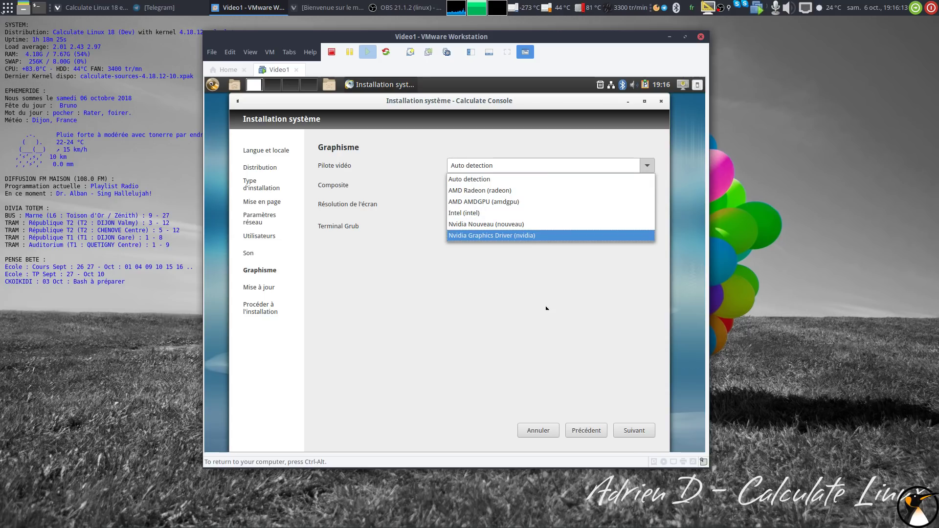
pyautogui.press('Escape')
pyautogui.click(643, 205)
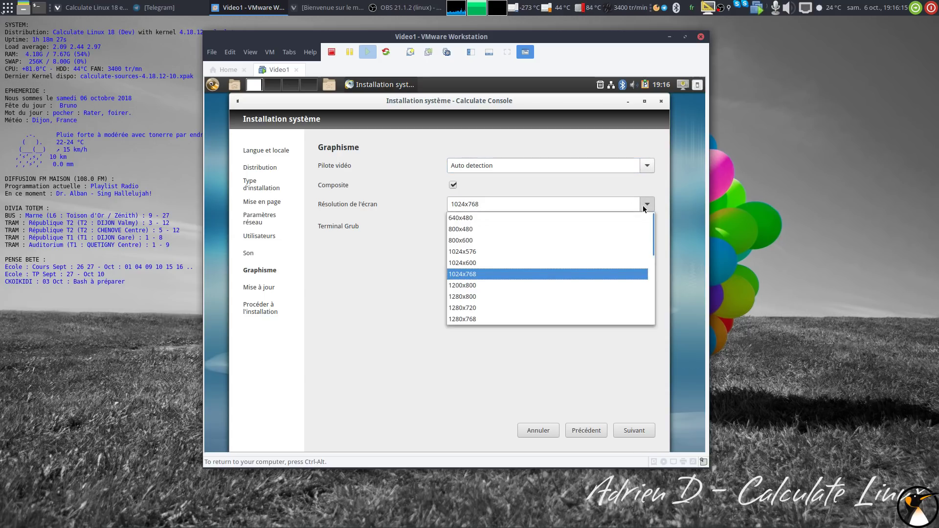
pyautogui.press('Escape')
pyautogui.click(636, 227)
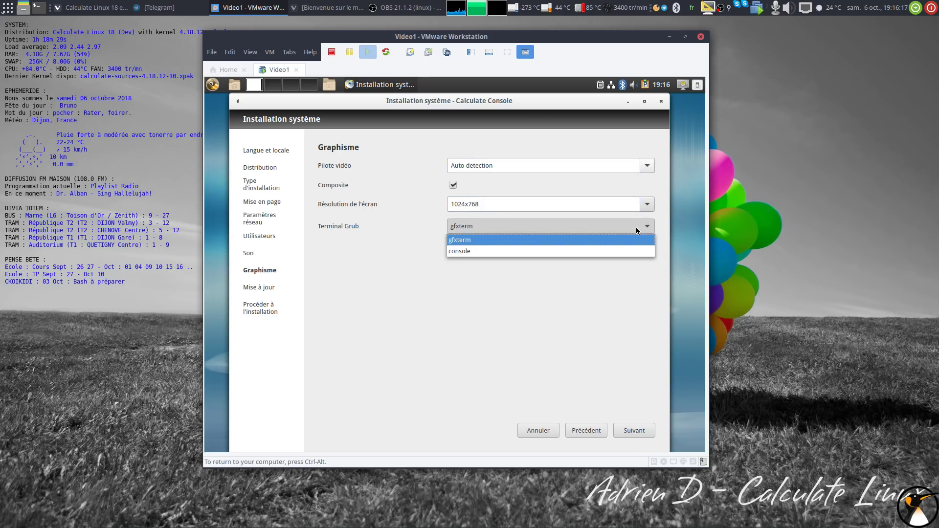
pyautogui.click(624, 225)
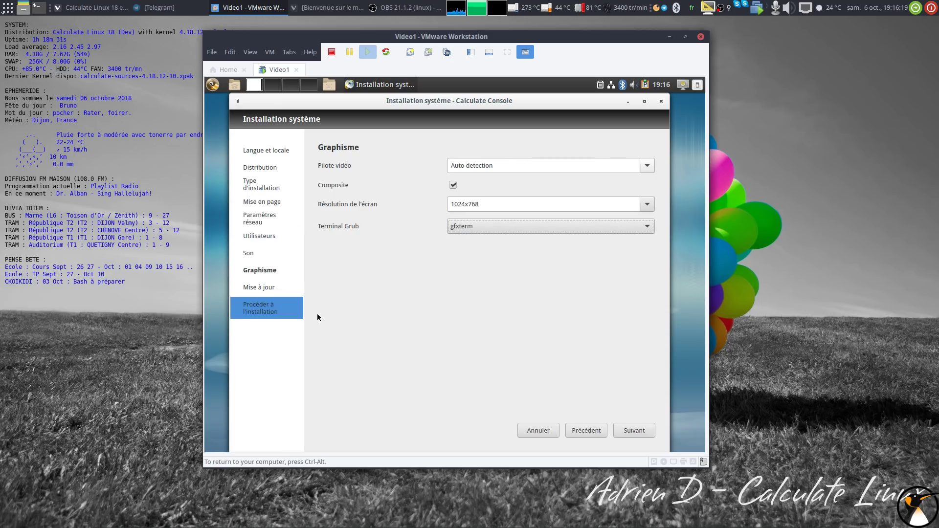
pyautogui.click(624, 425)
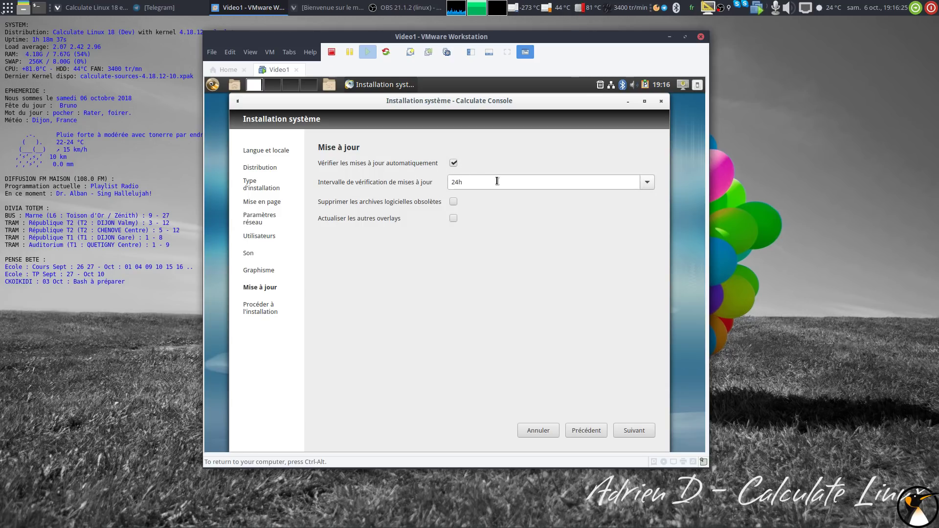
# Reach the final install summary, close the installer, and shut down the guest system.
pyautogui.click(644, 430)
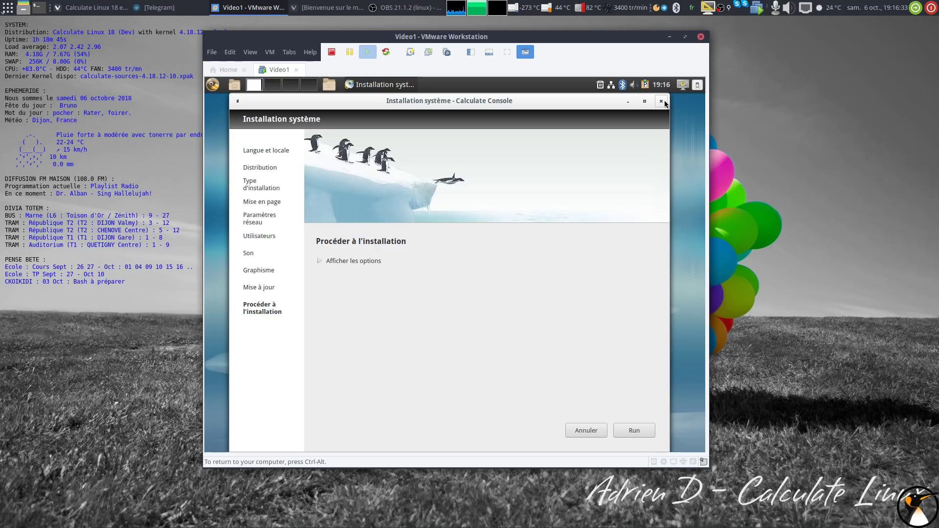
pyautogui.click(664, 102)
pyautogui.click(434, 271)
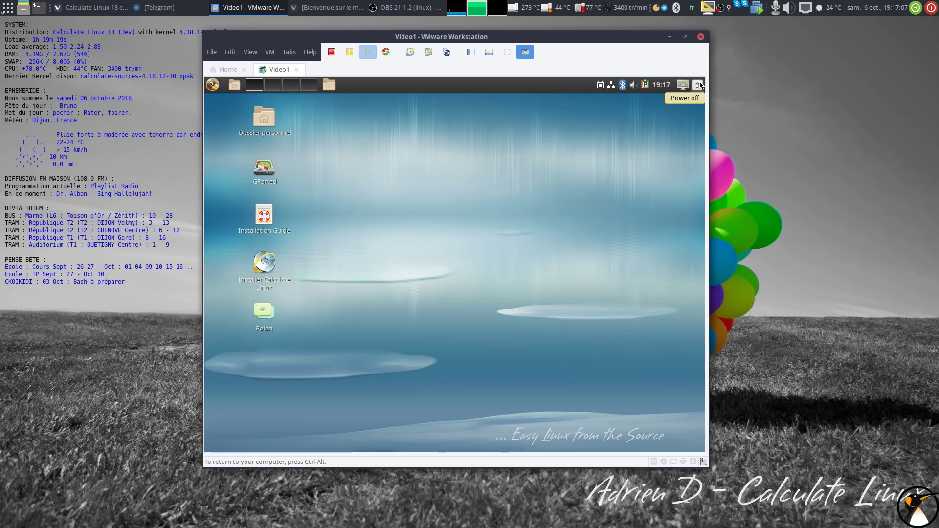
pyautogui.click(698, 85)
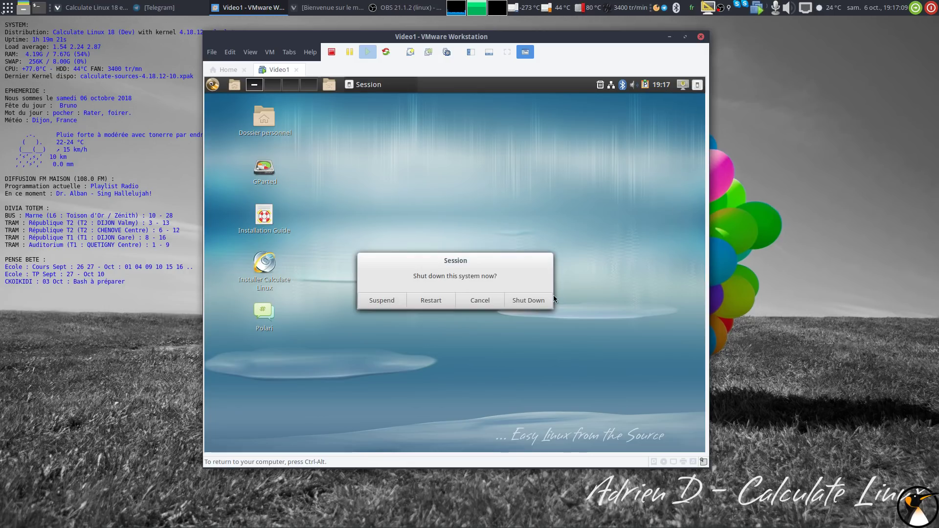
pyautogui.click(547, 299)
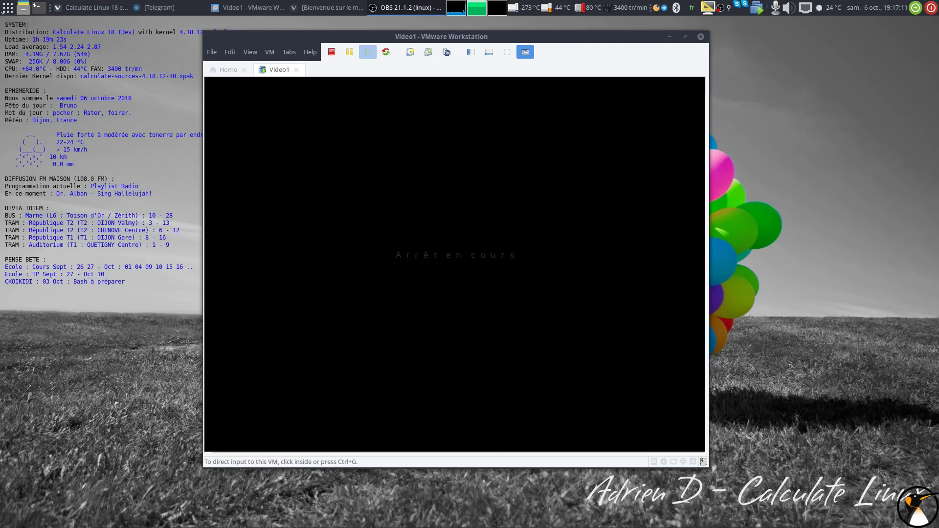